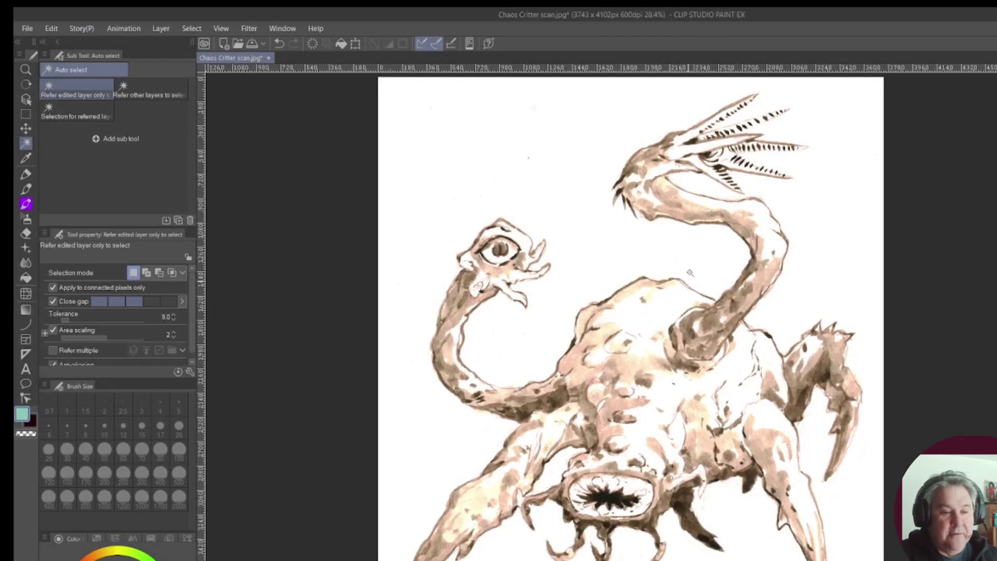
Trace the upper head's jaws and rear spines in green with the MB Fine Line pencil
scroll(685, 267, "up", 2)
key("p")
left_click_drag(731, 247, 658, 290)
mouse_move(773, 232)
left_mouse_down()
mouse_move(719, 270)
mouse_move(762, 261)
mouse_move(745, 281)
left_mouse_up()
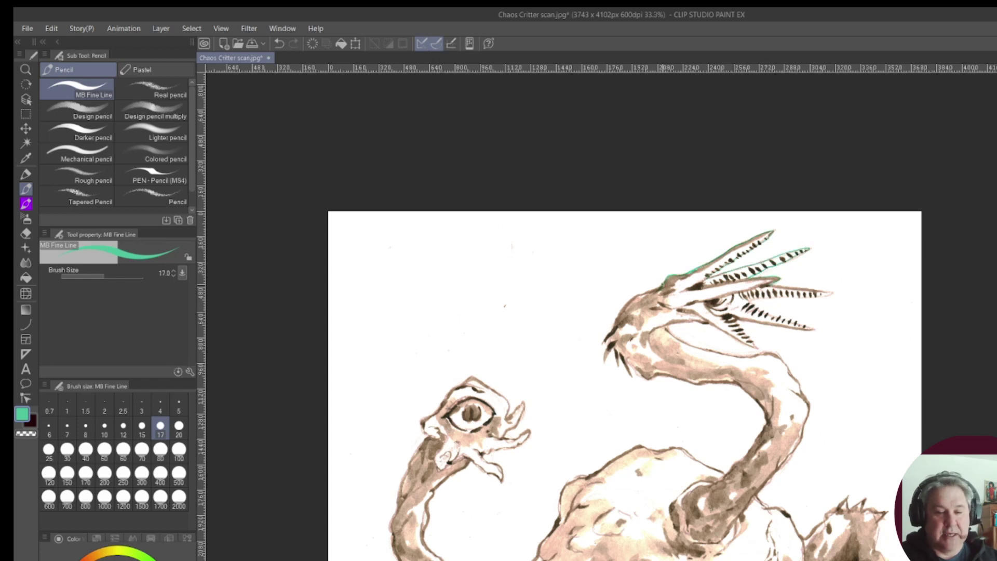
left_click_drag(601, 341, 607, 363)
left_click_drag(614, 352, 632, 379)
Set the fine line brush size to 20 and trace the outline of the head and upper neck
key("bracketright")
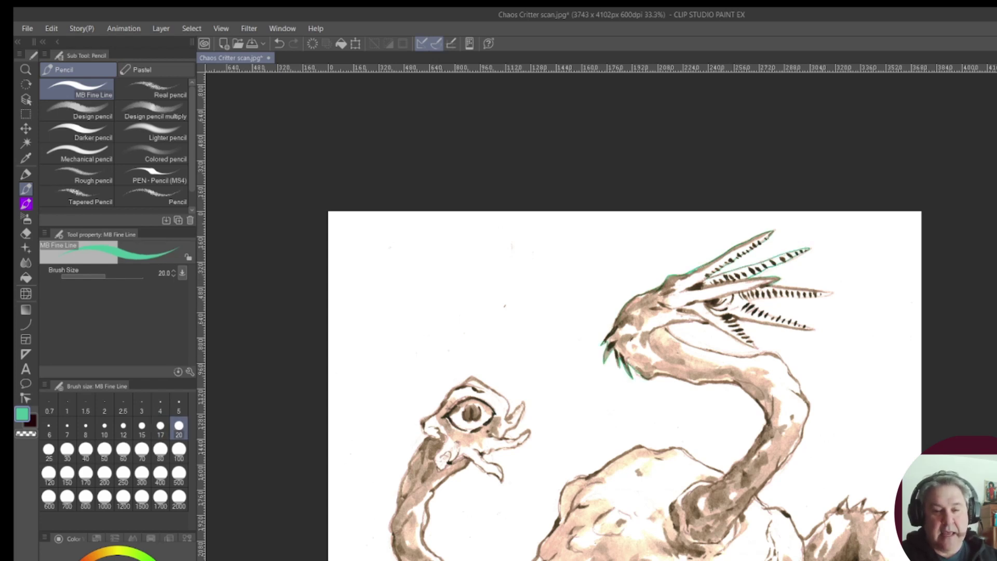
key("asciicircum")
key("asciicircum")
mouse_move(677, 151)
left_mouse_down()
mouse_move(641, 203)
mouse_move(641, 222)
left_mouse_up()
mouse_move(701, 184)
left_mouse_down()
mouse_move(655, 218)
mouse_move(648, 266)
mouse_move(623, 311)
mouse_move(711, 226)
left_mouse_up()
left_click_drag(676, 326, 661, 348)
left_click_drag(714, 275, 675, 328)
Continue the green outline down the curved neck and across the creature's back towards the rear arm
mouse_move(750, 269)
left_mouse_down()
mouse_move(767, 286)
mouse_move(784, 340)
left_mouse_up()
left_click_drag(810, 304, 821, 332)
left_click_drag(789, 251, 812, 306)
mouse_move(752, 224)
left_mouse_down()
mouse_move(792, 252)
mouse_move(718, 227)
left_mouse_up()
left_click_drag(824, 311, 877, 297)
mouse_move(781, 333)
left_mouse_down()
mouse_move(727, 379)
mouse_move(712, 485)
mouse_move(747, 516)
left_mouse_up()
mouse_move(877, 300)
left_mouse_down()
mouse_move(869, 268)
mouse_move(885, 223)
mouse_move(903, 210)
left_mouse_up()
Trace the outlines of the rear clawed arm and the pointed front leg below it
scroll(601, 312, "right", 5)
key("^")
key("^")
mouse_move(718, 257)
left_mouse_down()
mouse_move(761, 297)
mouse_move(734, 332)
mouse_move(705, 308)
mouse_move(715, 371)
left_mouse_up()
left_click_drag(748, 329, 760, 357)
mouse_move(777, 405)
left_mouse_down()
mouse_move(766, 314)
mouse_move(822, 392)
mouse_move(761, 377)
mouse_move(701, 343)
mouse_move(655, 403)
mouse_move(659, 422)
mouse_move(711, 447)
left_mouse_up()
Outline the dark claw under the body and the curled tendril beside the round mouth
scroll(600, 312, "down", 3)
key("p")
key("p")
left_click_drag(665, 423, 706, 441)
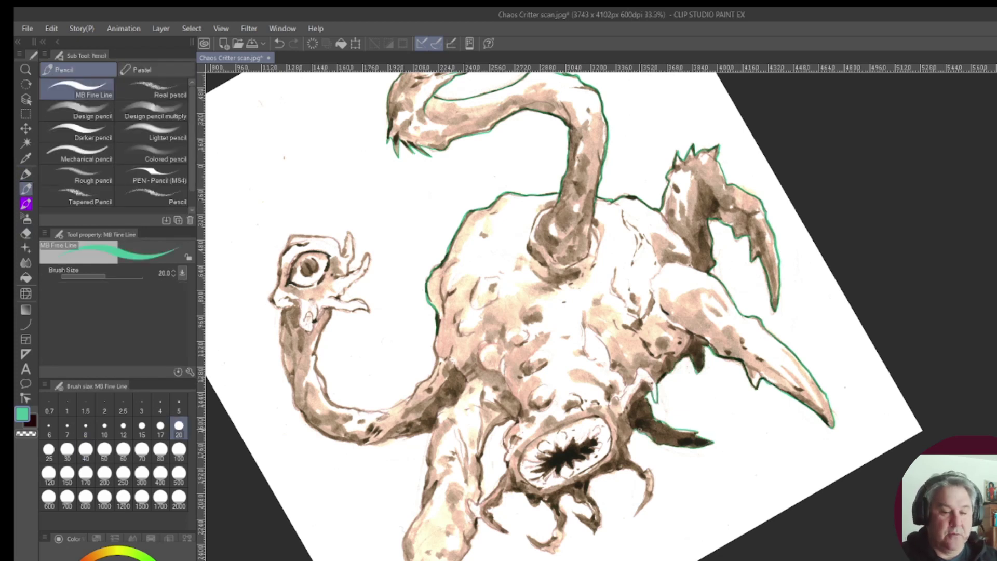
mouse_move(647, 467)
left_mouse_down()
mouse_move(634, 513)
mouse_move(592, 481)
left_mouse_up()
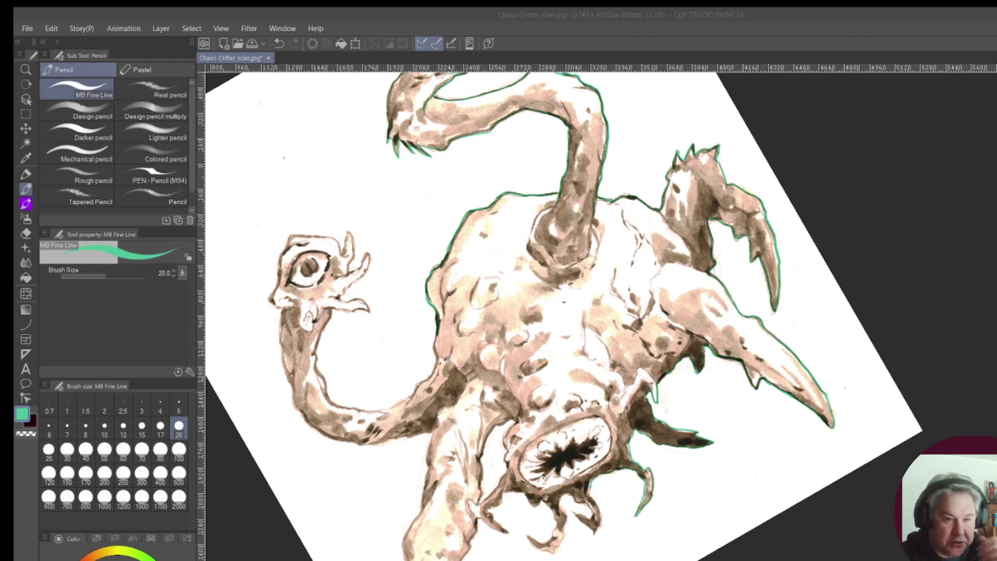
Trace the body edge next to the eye stalk, the tendrils below the mouth and the adjoining front leg
left_click_drag(435, 333, 433, 374)
left_click_drag(434, 416, 428, 446)
scroll(571, 312, "down", 4)
mouse_move(602, 298)
left_mouse_down()
mouse_move(596, 335)
mouse_move(575, 313)
left_mouse_up()
mouse_move(592, 298)
left_mouse_down()
mouse_move(560, 349)
mouse_move(529, 338)
mouse_move(529, 301)
left_mouse_up()
mouse_move(531, 304)
left_mouse_down()
mouse_move(524, 293)
mouse_move(480, 335)
left_mouse_up()
left_click_drag(483, 259, 480, 299)
mouse_move(510, 219)
left_mouse_down()
mouse_move(480, 264)
mouse_move(502, 245)
left_mouse_up()
left_click_drag(506, 242, 496, 287)
mouse_move(421, 308)
left_mouse_down()
mouse_move(404, 384)
mouse_move(415, 491)
mouse_move(442, 383)
mouse_move(476, 330)
left_mouse_up()
Trace the outline of the eye stalk, including its eyed head and fingers
scroll(476, 332, "up", 5)
mouse_move(346, 267)
left_mouse_down()
mouse_move(366, 309)
mouse_move(364, 344)
mouse_move(321, 358)
mouse_move(333, 439)
left_mouse_up()
mouse_move(343, 288)
left_mouse_down()
mouse_move(277, 298)
mouse_move(280, 354)
mouse_move(304, 451)
mouse_move(366, 480)
left_mouse_up()
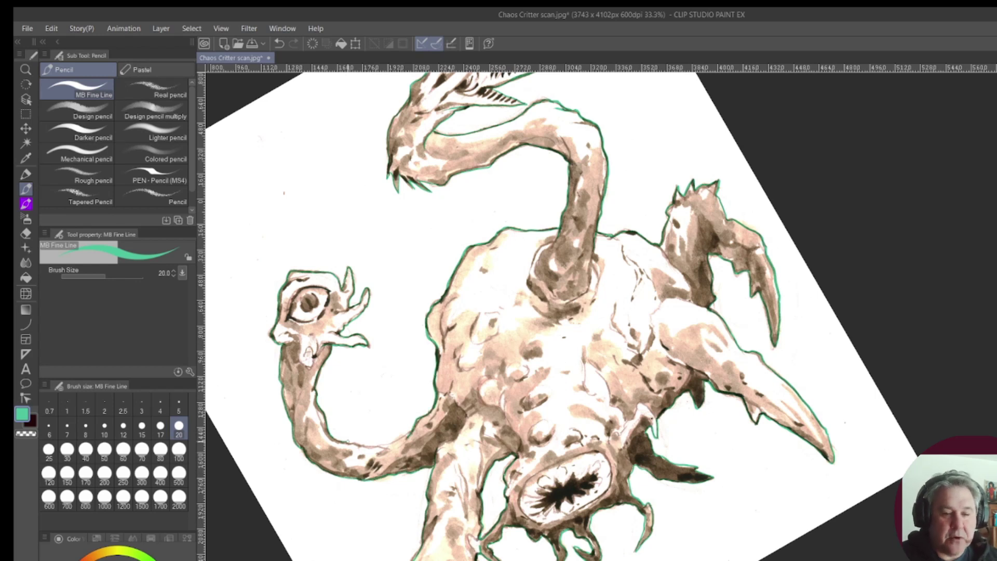
Auto-select the background outside the traced creature outline, and clear the selection after using it
scroll(470, 422, "down", 3)
key("w")
left_click(353, 254)
key("ctrl+d")
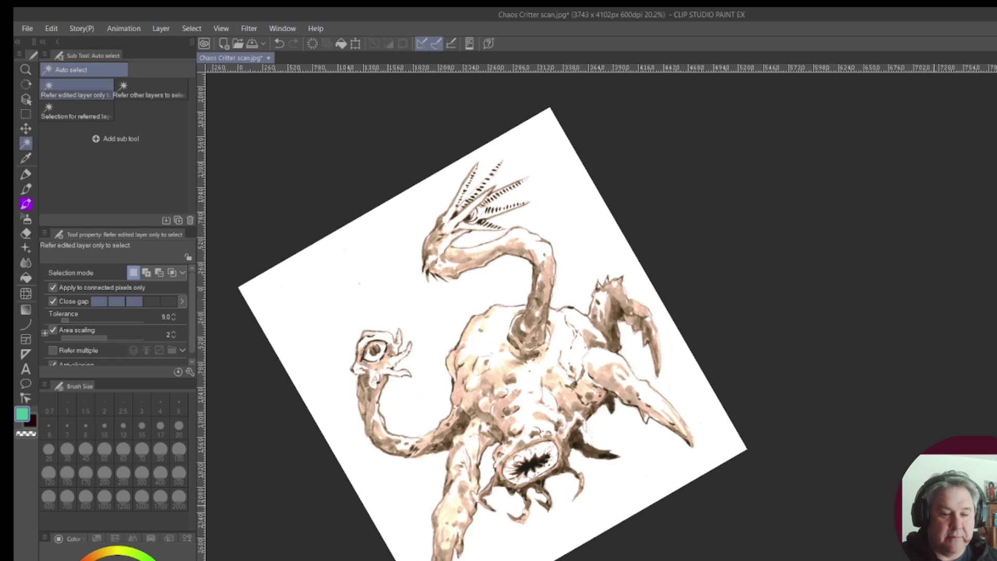
Select the whole canvas and apply the Orange blast gradient over the creature from its back down to the mouth
key("g")
key("ctrl+@")
left_click_drag(710, 442, 907, 437)
key("ctrl+a")
scroll(907, 438, "up", 1)
key("g")
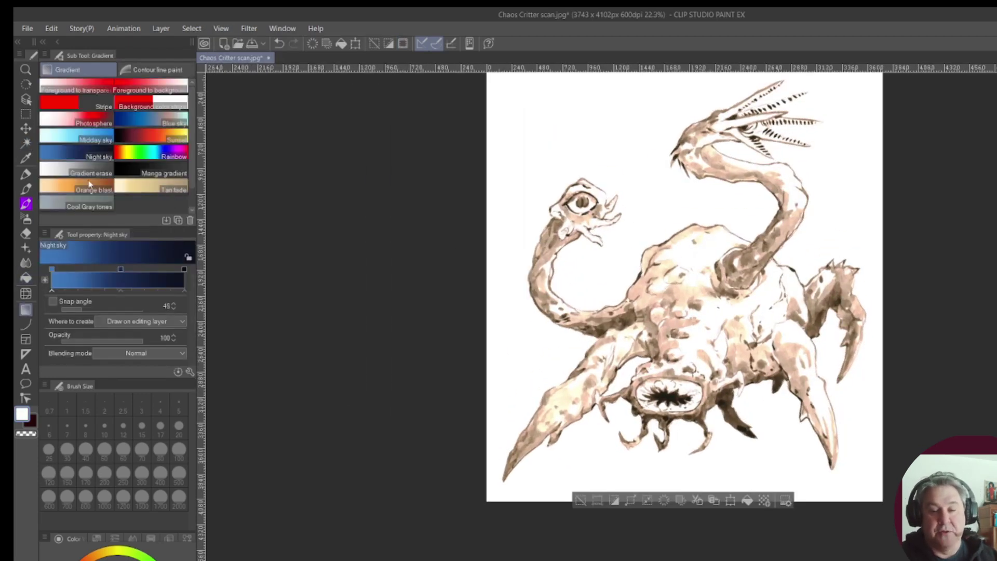
left_click(76, 187)
left_click_drag(687, 229, 679, 405)
key("ctrl+z")
left_click_drag(690, 226, 689, 369)
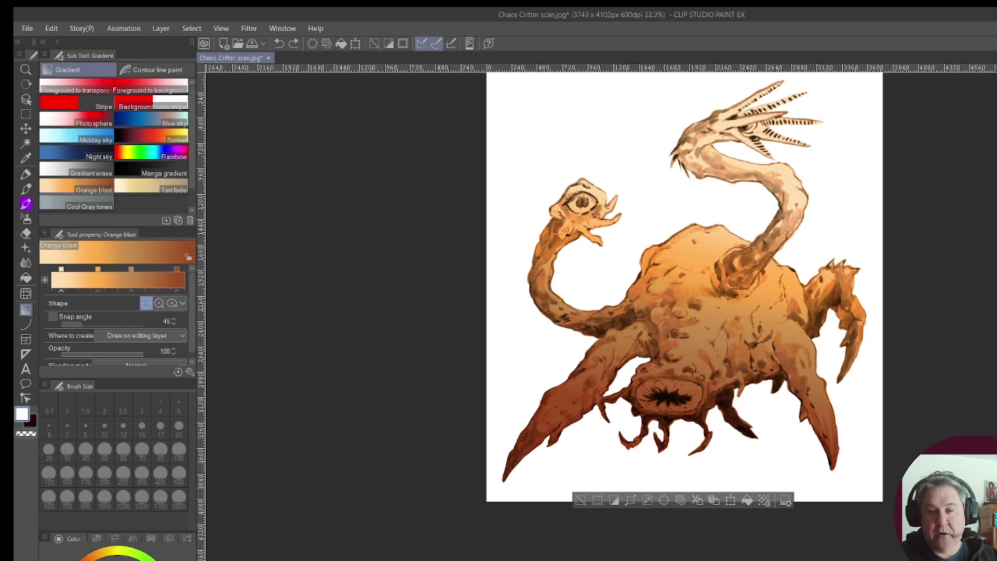
Mute the gradient with Hue/Saturation/Luminosity and tint the lower body and legs red with the Round watercolor brush
left_click(52, 28)
left_click(300, 307)
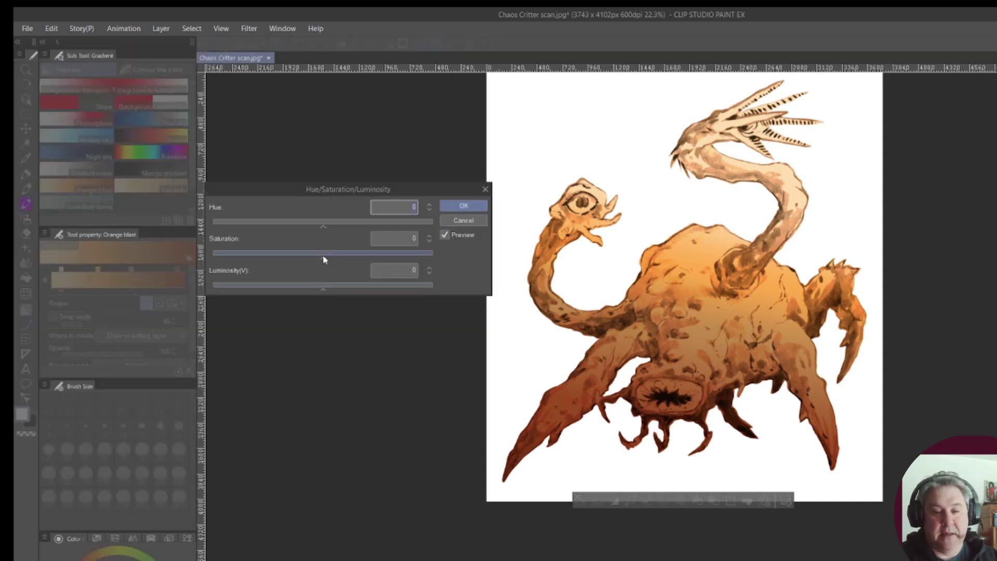
left_click(473, 206)
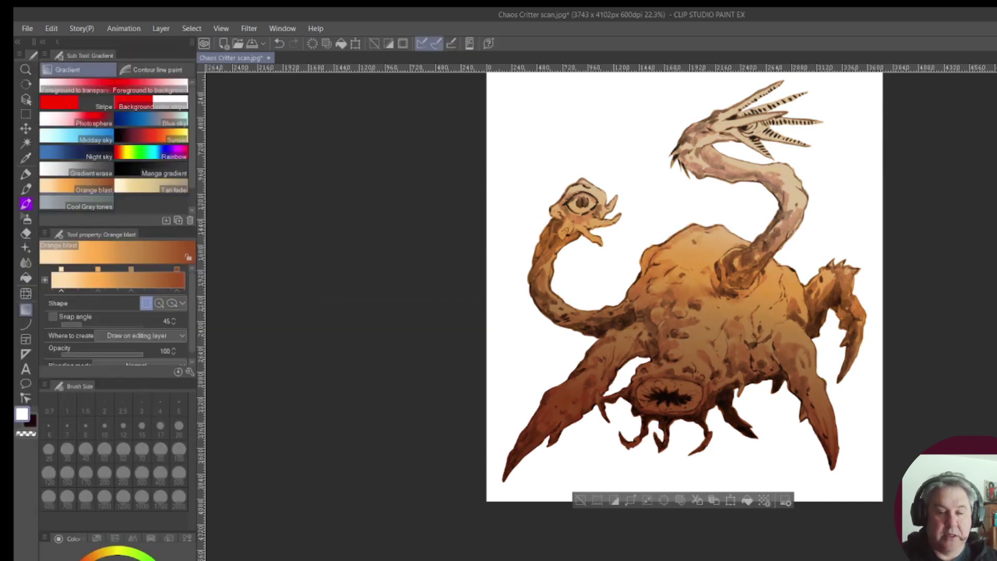
left_click(25, 203)
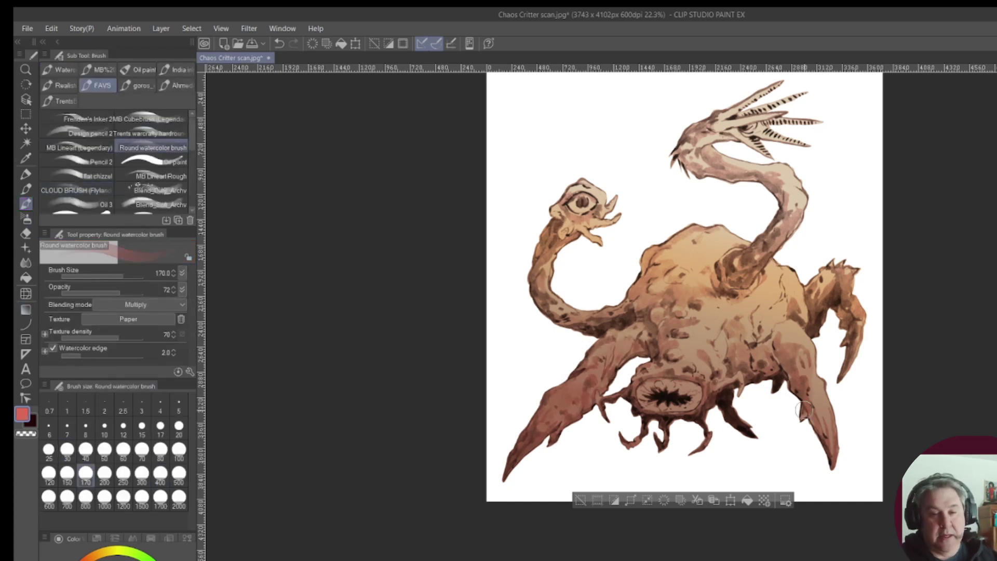
Paint light orange highlights on the bumps above the mouth and nearby leg with the Gouache brush at size 40
left_click(76, 204)
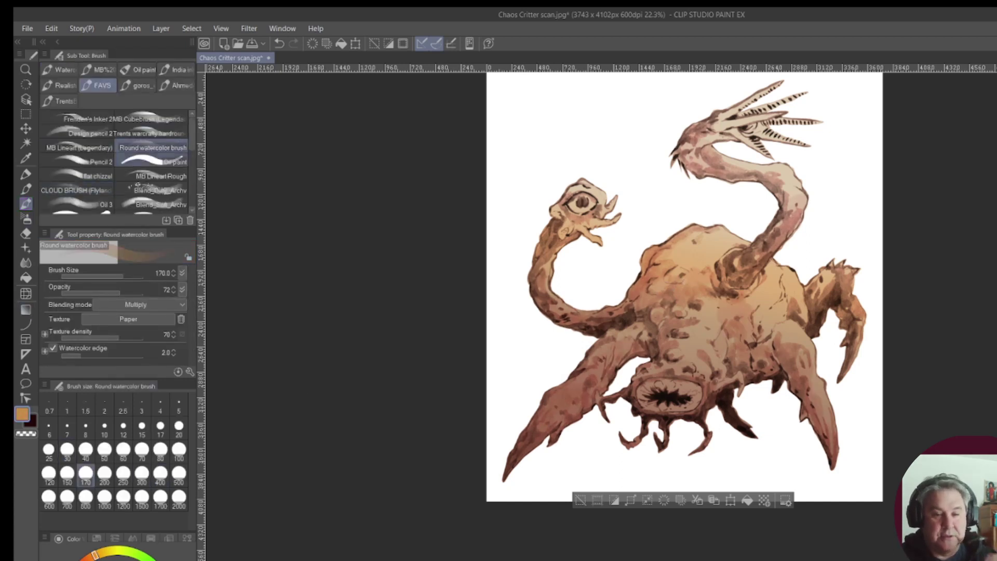
scroll(675, 239, "up", 3)
scroll(114, 171, "down", 3)
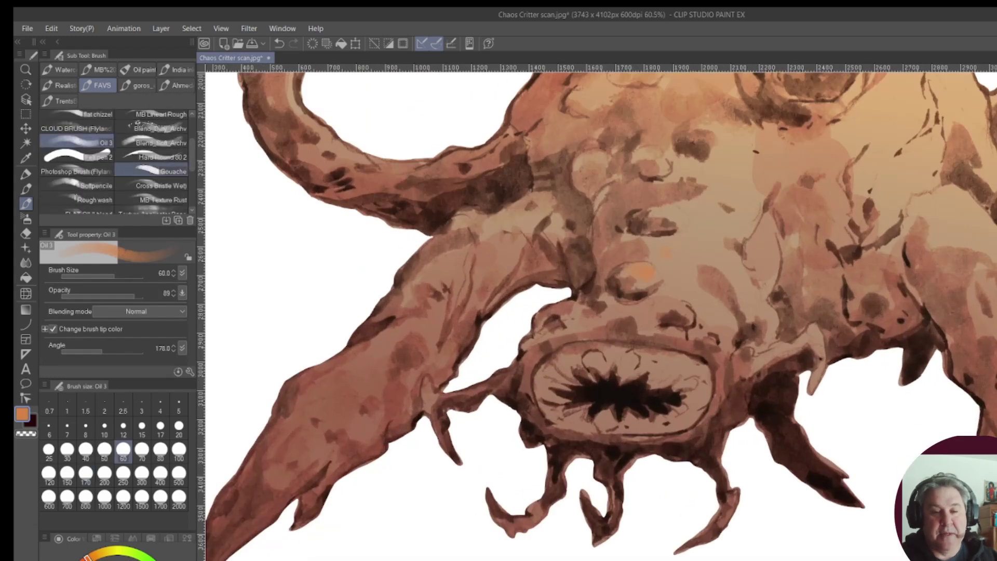
left_click(151, 171)
left_click_drag(623, 267, 647, 270)
left_click_drag(636, 213, 649, 221)
left_click_drag(641, 164, 656, 167)
left_click_drag(584, 163, 610, 169)
left_click_drag(490, 223, 506, 255)
mouse_move(639, 312)
left_mouse_down()
mouse_move(669, 291)
mouse_move(677, 332)
mouse_move(691, 250)
left_mouse_up()
left_click_drag(708, 233, 723, 235)
scroll(724, 235, "down", 3)
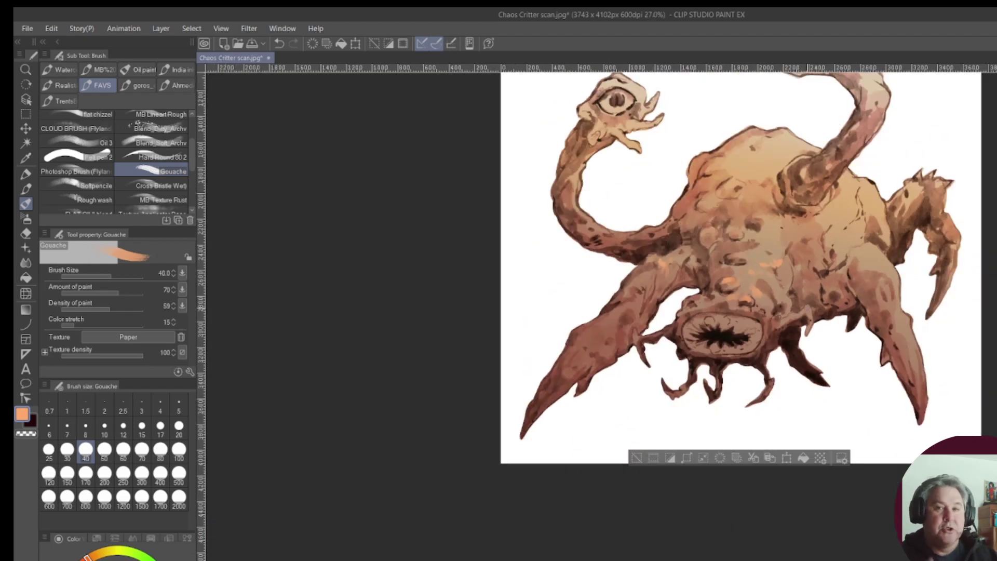
Add Gouache highlights to the long front leg below the eye stalk and pink accents to the bumps above the mouth
scroll(604, 300, "up", 1)
left_click_drag(607, 295, 578, 322)
left_click_drag(680, 301, 712, 288)
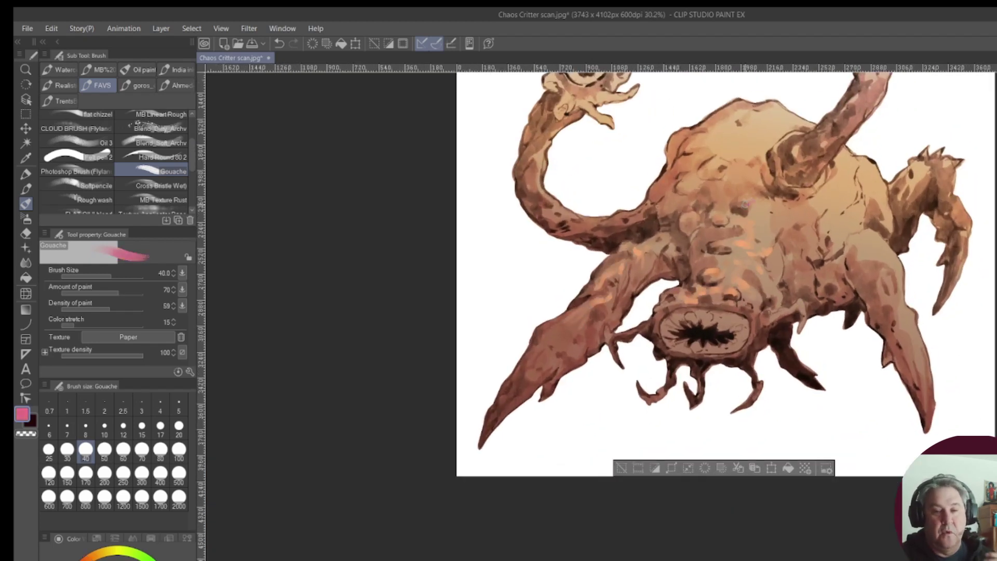
left_click(752, 261, "alt")
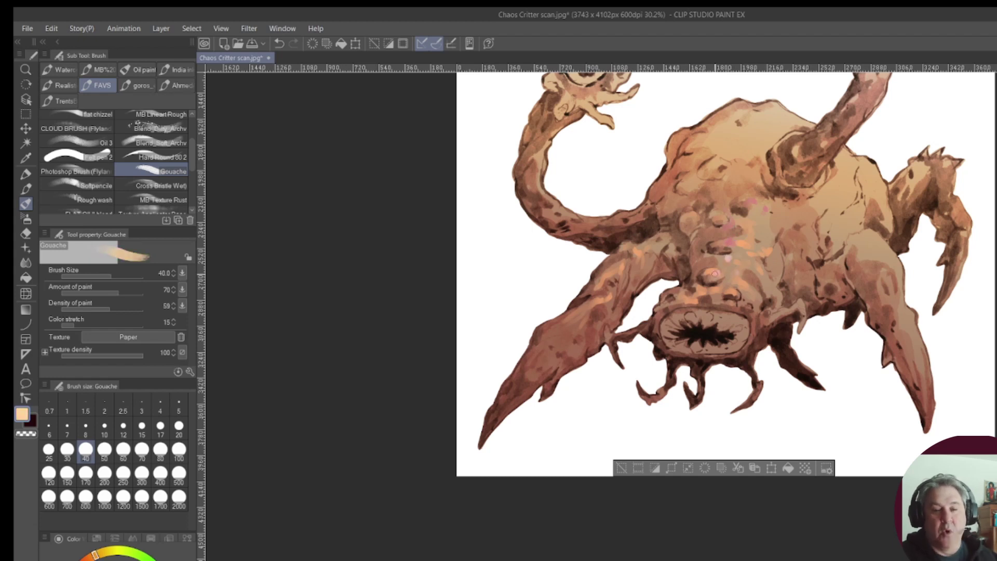
Paint yellow and orange Gouache highlights on the back, shoulder, rear clawed arm and eye stalk's fingers
scroll(954, 127, "up", 3)
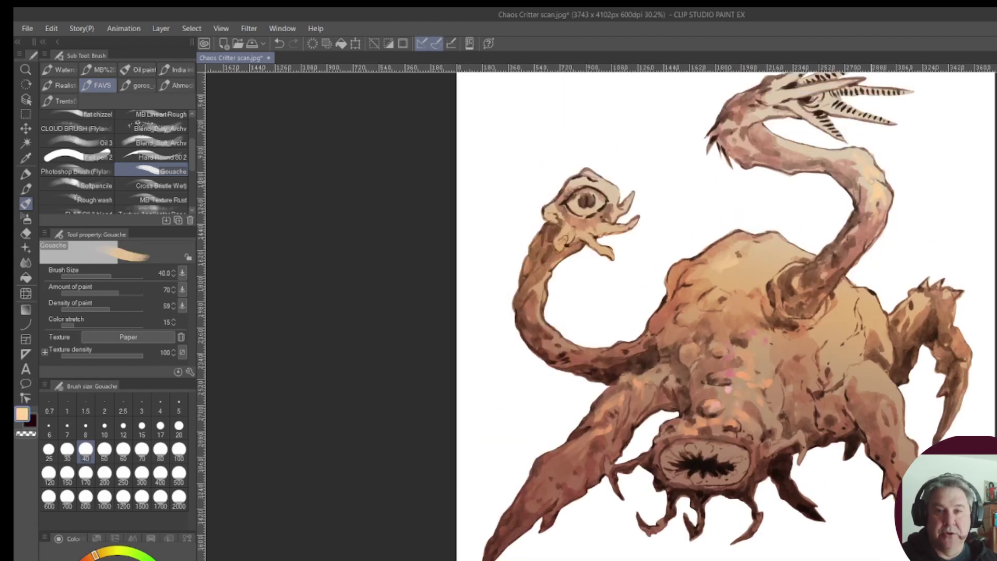
left_click(847, 308, "alt")
left_click(841, 306, "alt")
mouse_move(833, 301)
left_mouse_down()
mouse_move(854, 320)
mouse_move(880, 312)
left_mouse_up()
mouse_move(742, 337)
left_mouse_down()
mouse_move(768, 356)
mouse_move(761, 362)
left_mouse_up()
mouse_move(779, 263)
left_mouse_down()
mouse_move(804, 247)
mouse_move(737, 272)
left_mouse_up()
left_click(852, 312, "alt")
mouse_move(882, 358)
left_mouse_down()
mouse_move(929, 302)
mouse_move(944, 305)
mouse_move(955, 323)
left_mouse_up()
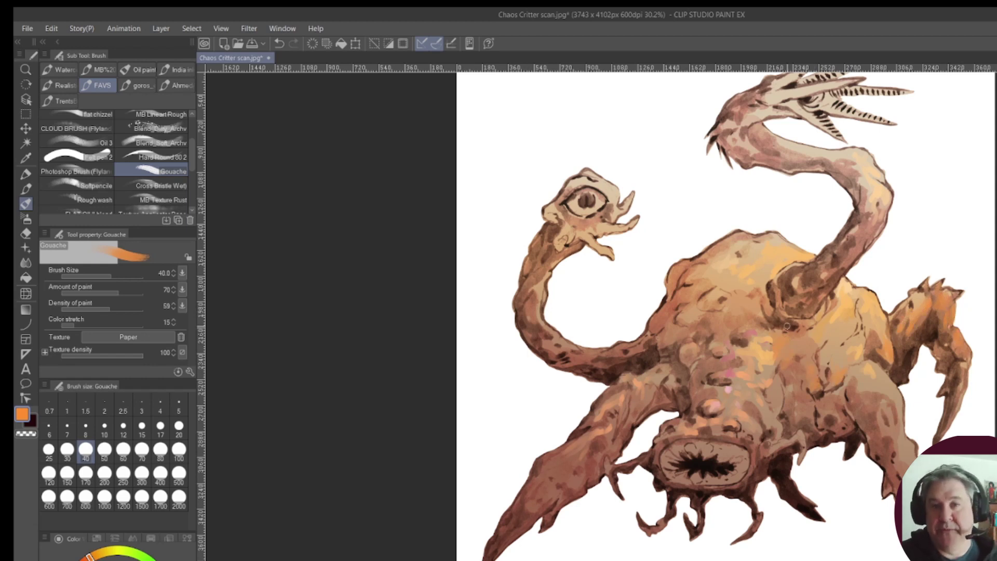
left_click(777, 379, "alt")
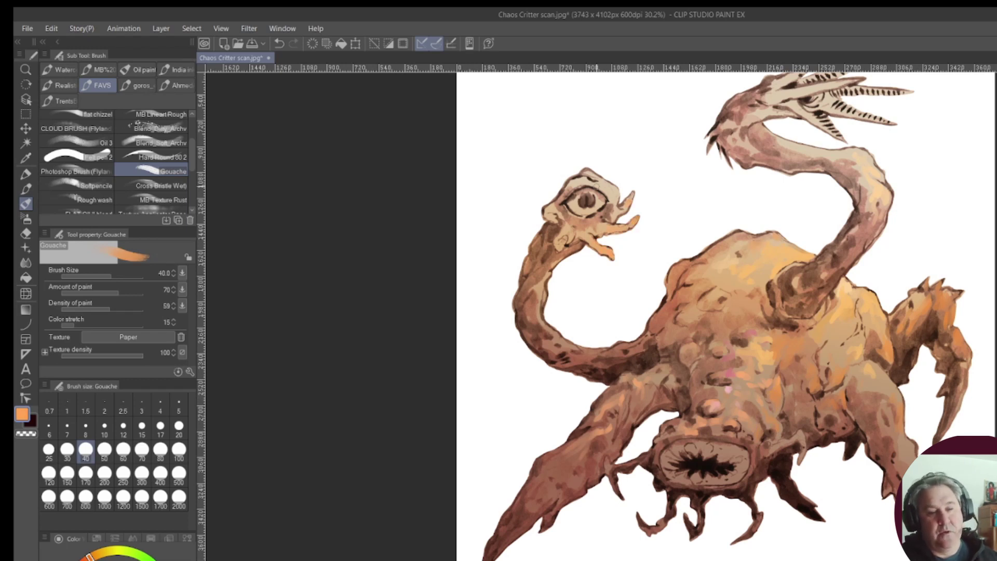
left_click(607, 197, "alt")
Shade the open jaws, neck and eye stalk in red with MB Cubebrush (Legendary) at size 30 in Multiply mode
scroll(905, 356, "down", 3)
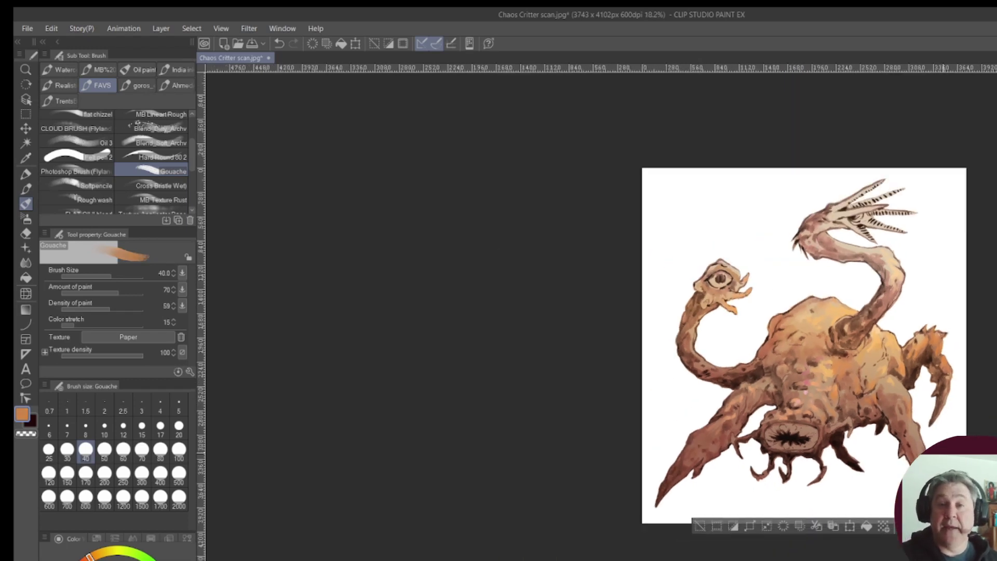
scroll(906, 356, "up", 1)
key("b")
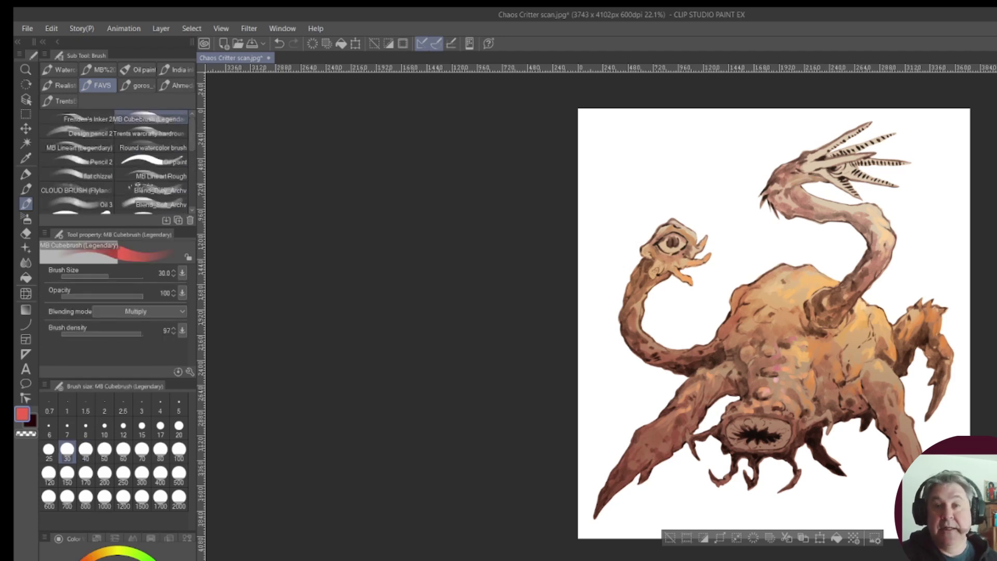
left_click_drag(833, 167, 847, 171)
left_click_drag(877, 267, 828, 327)
left_click_drag(857, 281, 831, 326)
mouse_move(644, 258)
left_mouse_down()
mouse_move(630, 286)
mouse_move(634, 337)
mouse_move(719, 361)
mouse_move(672, 358)
left_mouse_up()
Add red shading to the front leg below the eye stalk and the belly beside the opposite front leg
left_click_drag(745, 376, 739, 395)
left_click_drag(745, 355, 710, 405)
left_click_drag(704, 388, 664, 459)
mouse_move(818, 384)
left_mouse_down()
mouse_move(812, 413)
mouse_move(846, 421)
left_mouse_up()
mouse_move(864, 387)
left_mouse_down()
mouse_move(860, 403)
mouse_move(842, 407)
left_mouse_up()
left_click_drag(843, 385, 835, 398)
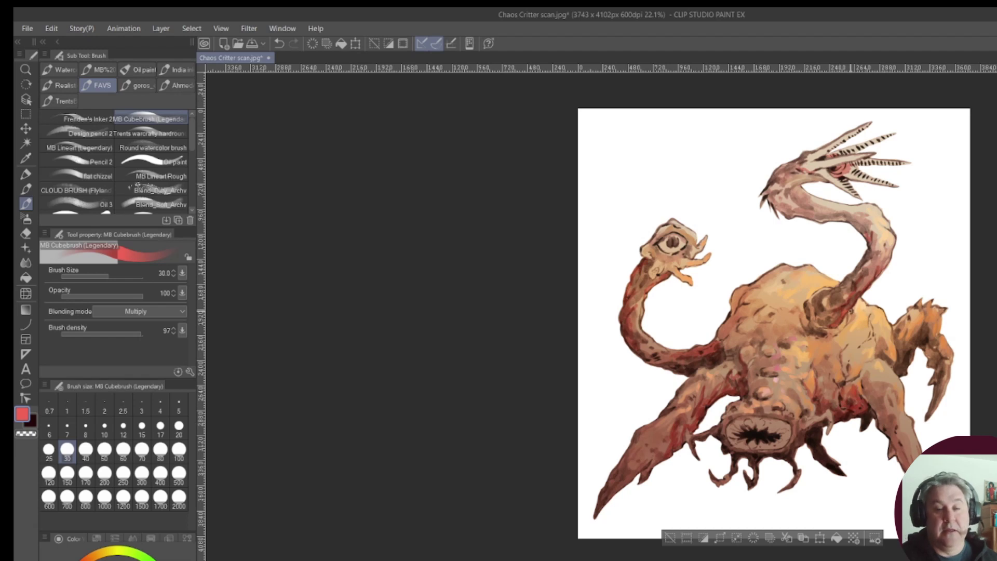
Shade the back of the upper head, both front legs, the rear claw and the neck's base in red
mouse_move(802, 197)
left_mouse_down()
mouse_move(764, 176)
mouse_move(773, 191)
left_mouse_up()
left_click_drag(882, 397, 868, 426)
left_click_drag(872, 374, 863, 400)
left_click_drag(872, 383, 885, 431)
left_click_drag(641, 433, 657, 464)
left_click_drag(935, 349, 931, 370)
left_click_drag(924, 327, 905, 355)
left_click_drag(793, 318, 816, 343)
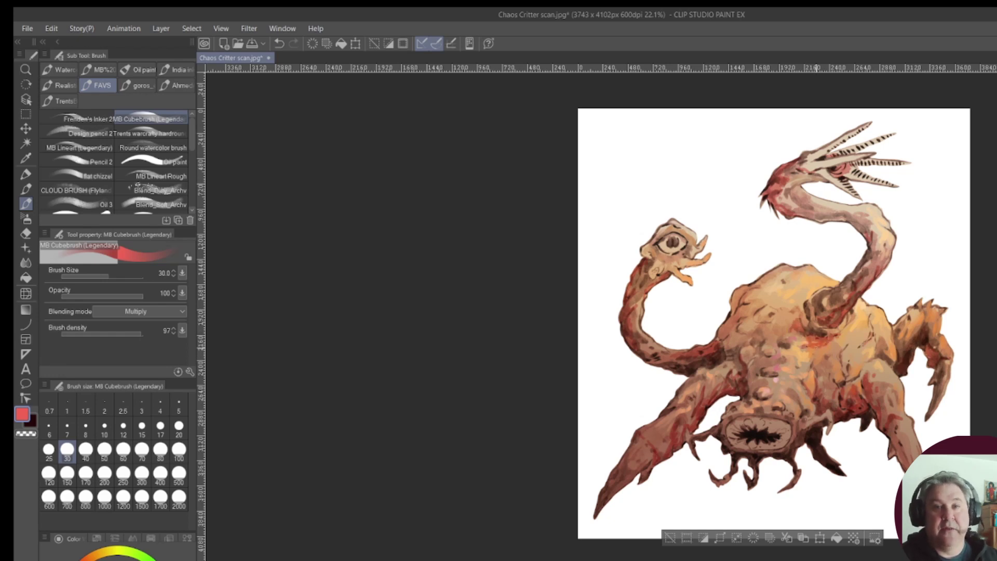
Deepen the red shading along the side of the back hump nearest the eye stalk
left_click_drag(739, 296, 724, 327)
mouse_move(769, 273)
left_mouse_down()
mouse_move(732, 301)
mouse_move(757, 284)
left_mouse_up()
mouse_move(731, 317)
left_mouse_down()
mouse_move(719, 340)
mouse_move(742, 375)
left_mouse_up()
left_click_drag(750, 337, 732, 347)
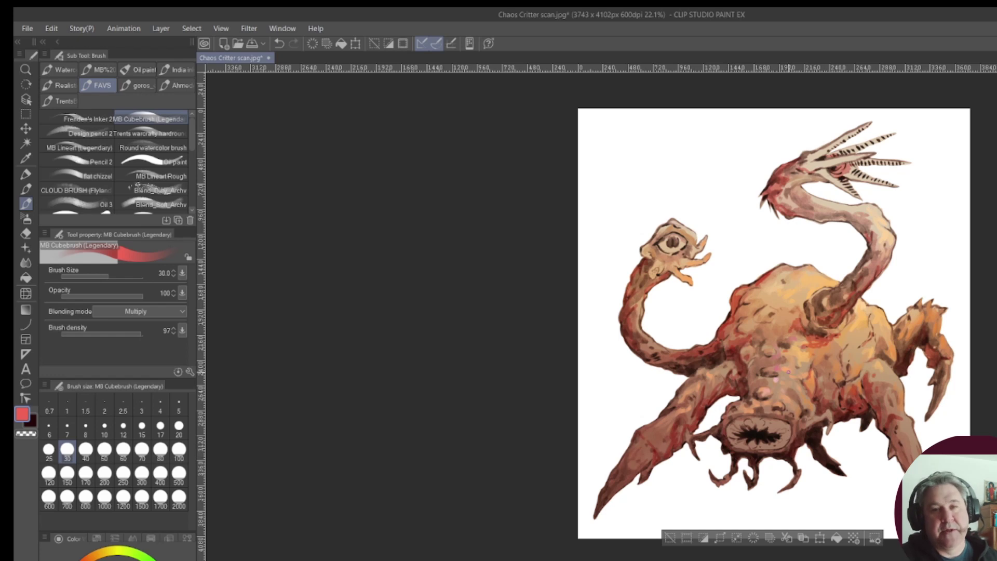
Work sampled orange and red tones into the upper head's jaws with the Cross Bristle Wet and Gouache brushes
scroll(773, 321, "up", 1)
scroll(115, 161, "down", 3)
left_click(150, 197)
left_click(758, 332, "alt")
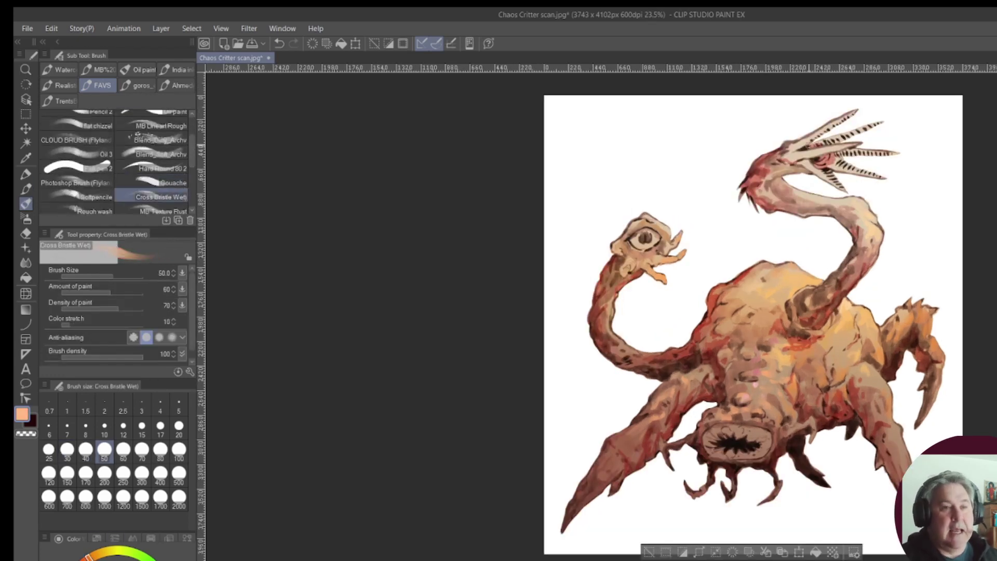
left_click(803, 156, "alt")
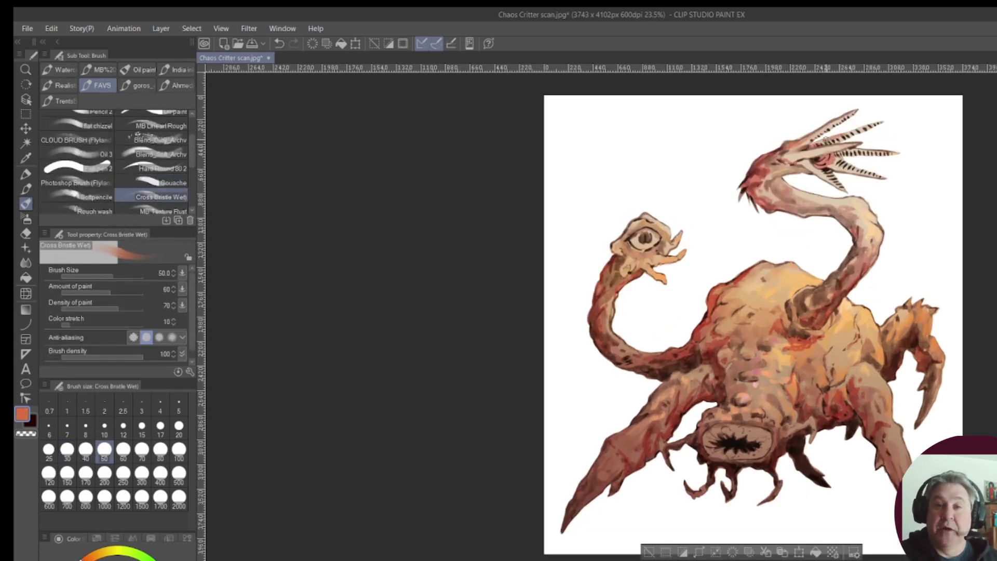
left_click(151, 182)
left_click(833, 164, "alt")
Tint the upper head's toothed jaws yellow with MB Cubebrush (Legendary), changing the brush's blending mode
scroll(114, 161, "up", 2)
left_click(151, 119)
left_click_drag(841, 176, 883, 164)
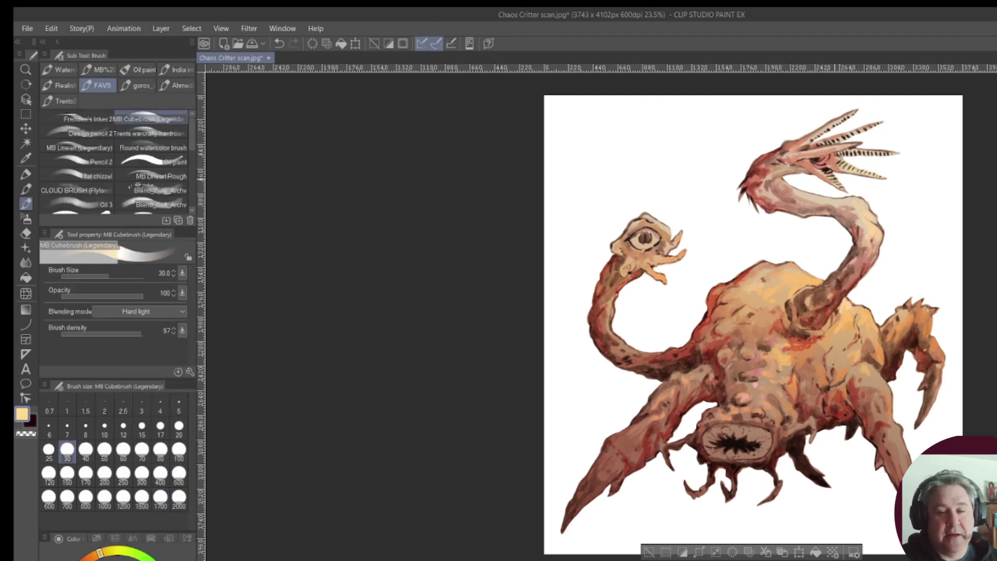
left_click(154, 311)
left_click(132, 344)
mouse_move(846, 125)
left_mouse_down()
mouse_move(851, 153)
mouse_move(893, 154)
left_mouse_up()
left_click_drag(833, 181, 779, 171)
Paint orange tones sampled from the creature onto the neck with the Softpencile brush at size 40
scroll(114, 161, "down", 2)
left_click(150, 158)
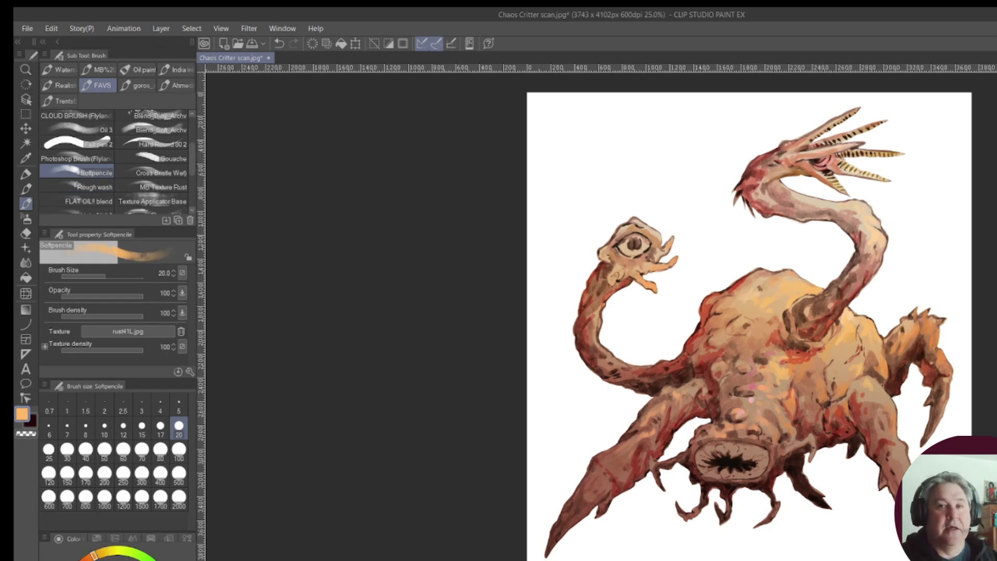
left_click(86, 449)
left_click_drag(89, 555, 84, 558)
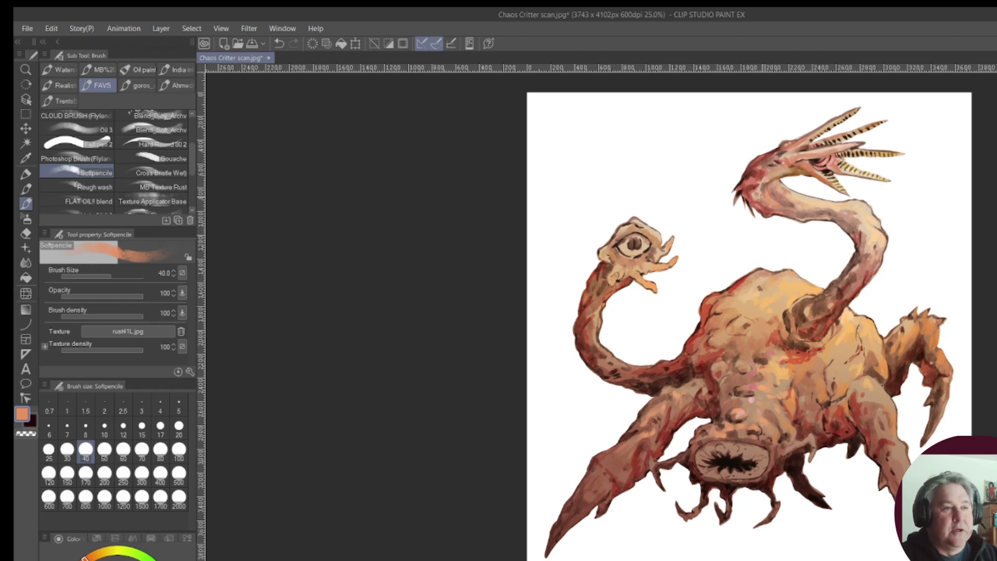
left_click(804, 218, "alt")
left_click(845, 220, "alt")
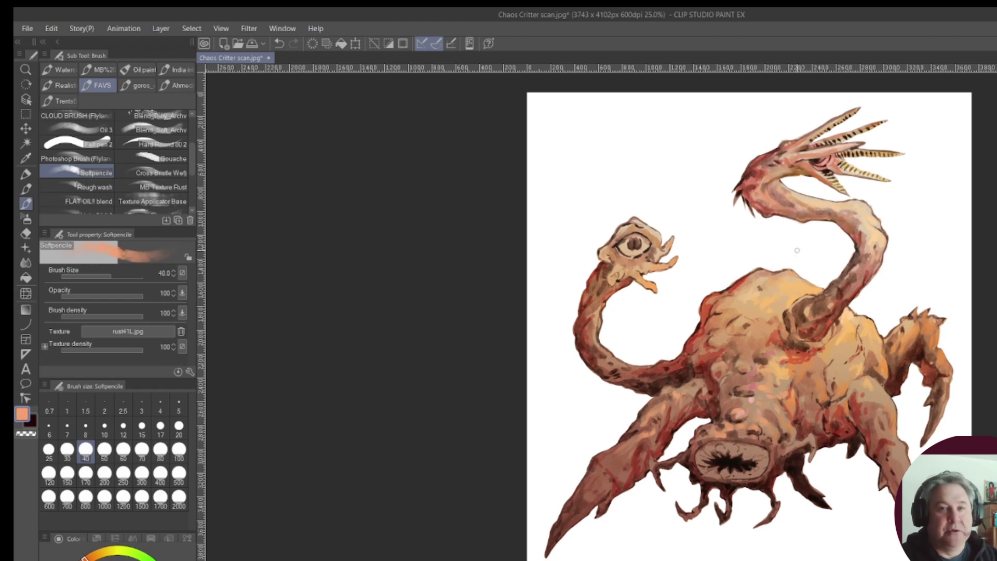
Paint red-orange Softpencile strokes on the back hump and the bumps above the mouth
left_click(745, 302, "alt")
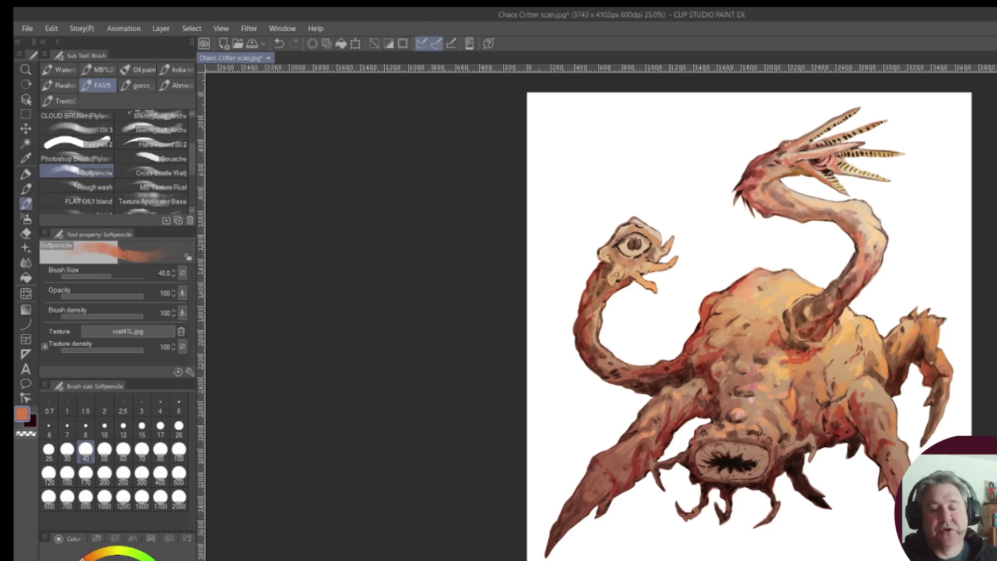
left_click_drag(773, 305, 780, 312)
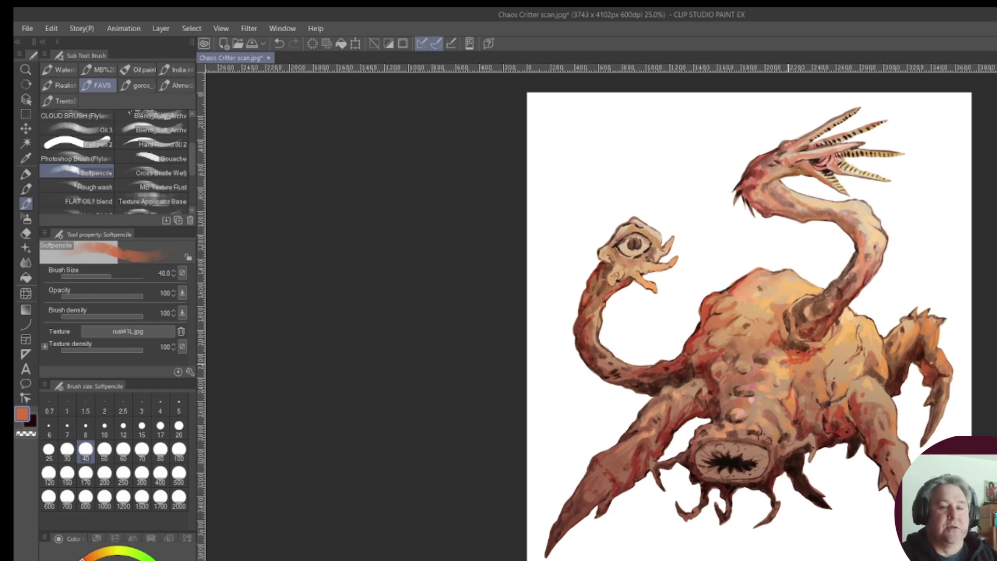
left_click_drag(753, 401, 779, 384)
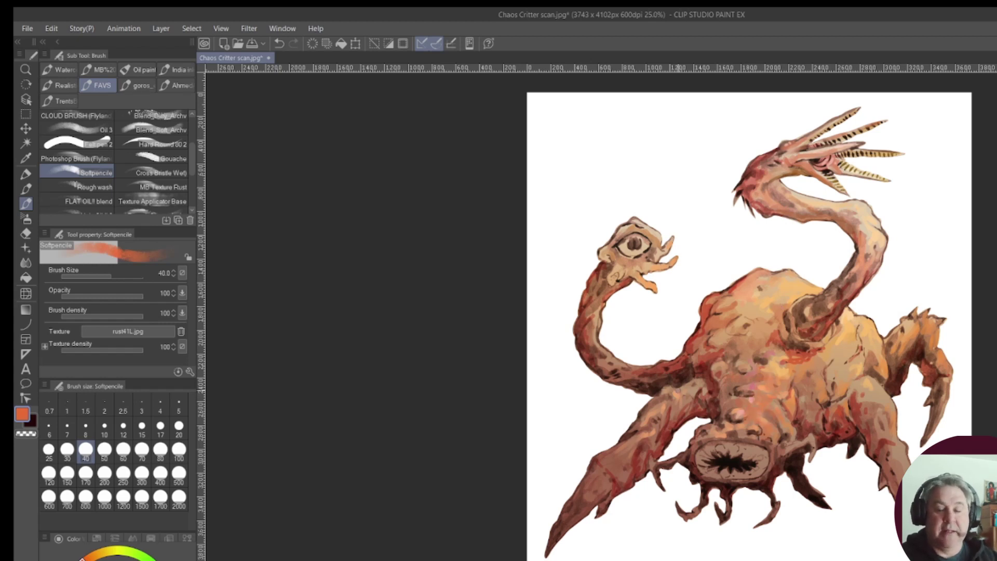
Brighten the upper part of the front leg below the eye stalk with sampled orange tones
left_click(686, 389, "alt")
left_click(707, 390, "alt")
left_click(708, 393, "alt")
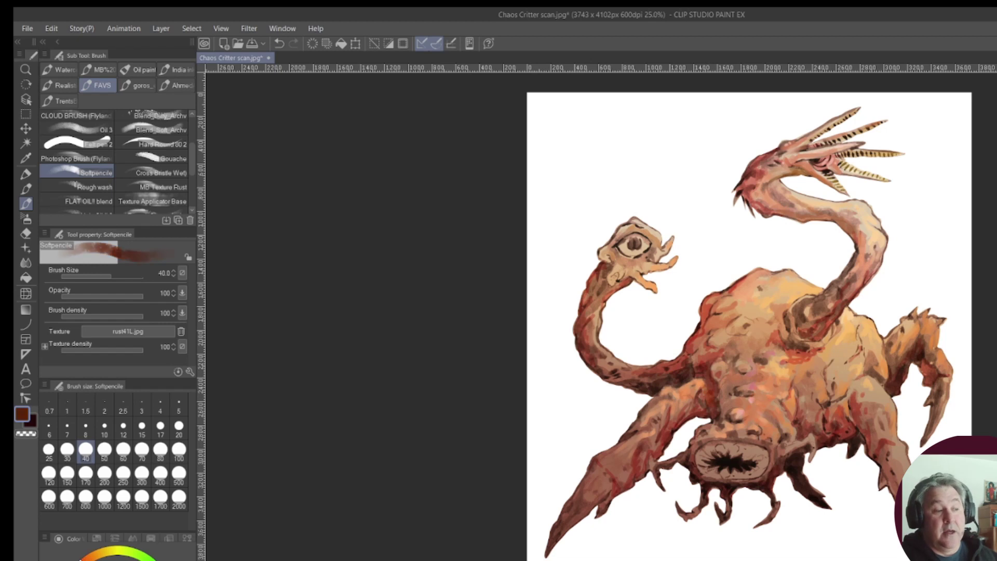
Paint the eye's iris green with a dark slit pupil and lighter accents using the Pencil 2 brush at size 20
left_click(586, 358, "alt")
key("b")
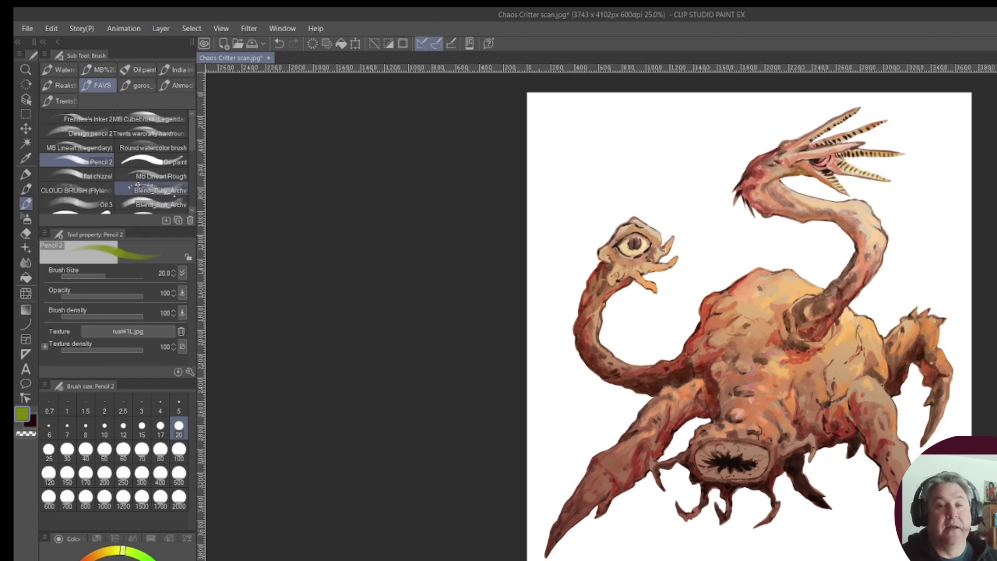
scroll(114, 160, "down", 1)
left_click(635, 243)
left_click(78, 143)
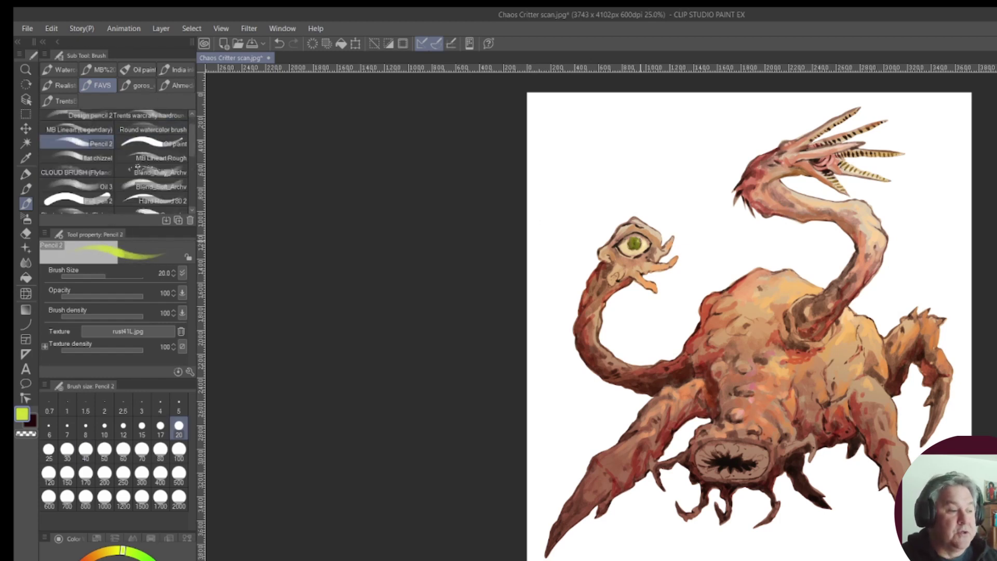
left_click(637, 243, "alt")
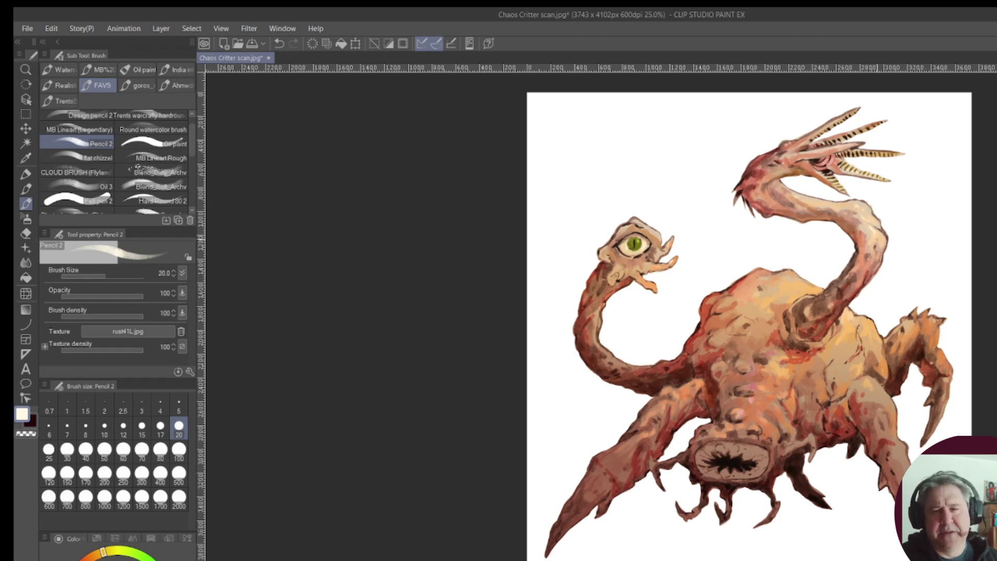
Paint light orange highlights on the back, front legs and claw bases with the flat chizzel brush at size 60
left_click(790, 304, "alt")
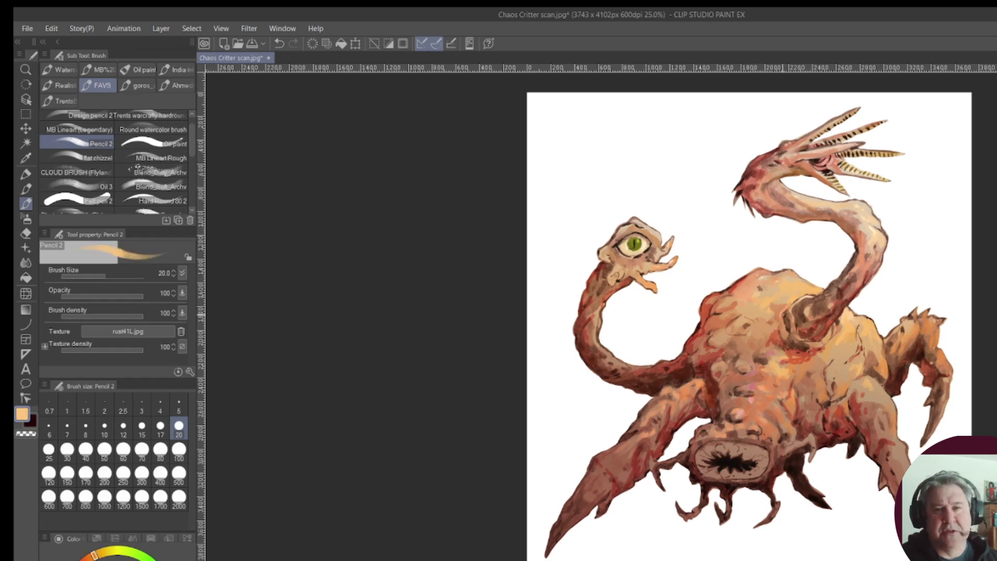
left_click(78, 158)
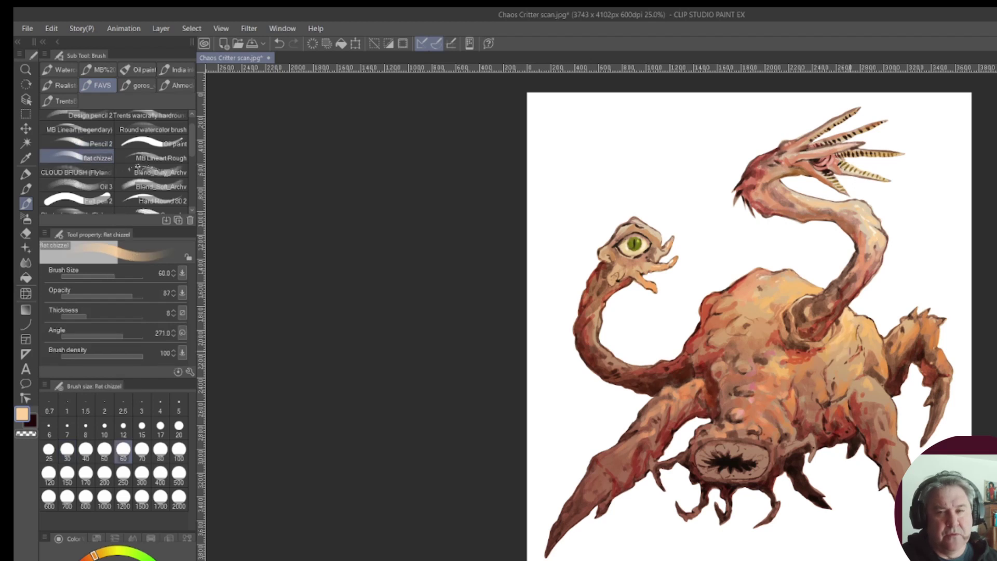
left_click(591, 483, "alt")
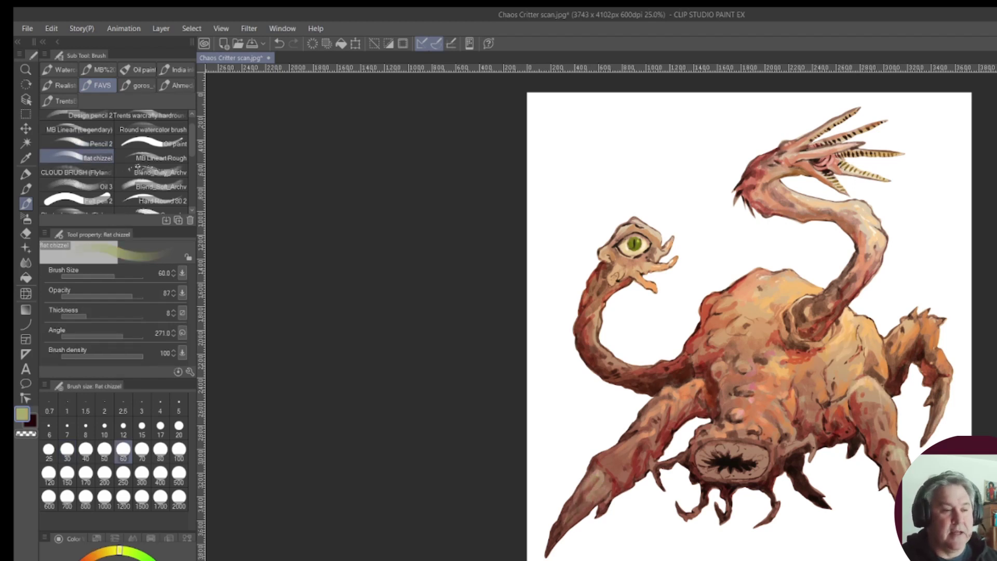
Tint the leg claws olive green with the Softpencile brush at size 40 and add pale green highlights with Pencil 2
scroll(137, 166, "down", 3)
scroll(137, 166, "up", 2)
left_click(78, 193)
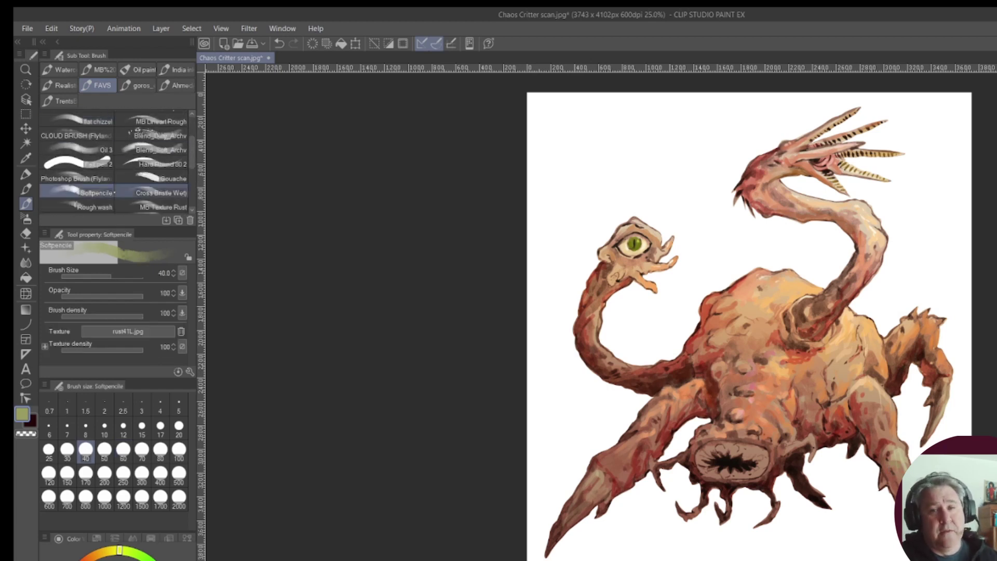
left_click(799, 475, "alt")
left_click_drag(794, 475, 800, 473)
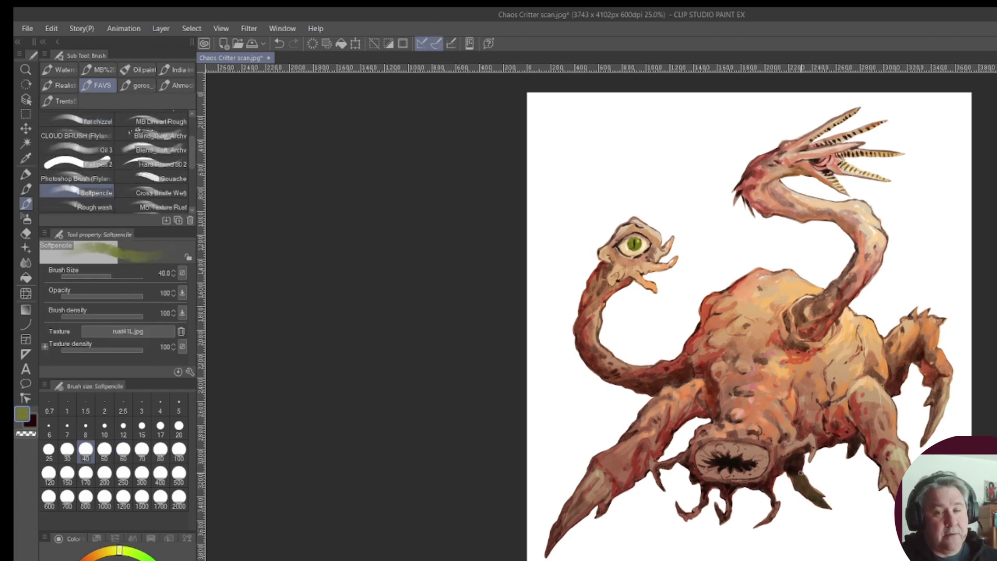
mouse_move(548, 554)
left_mouse_down()
mouse_move(556, 524)
mouse_move(610, 495)
left_mouse_up()
left_click_drag(934, 410, 929, 387)
scroll(138, 161, "up", 1)
left_click(78, 143)
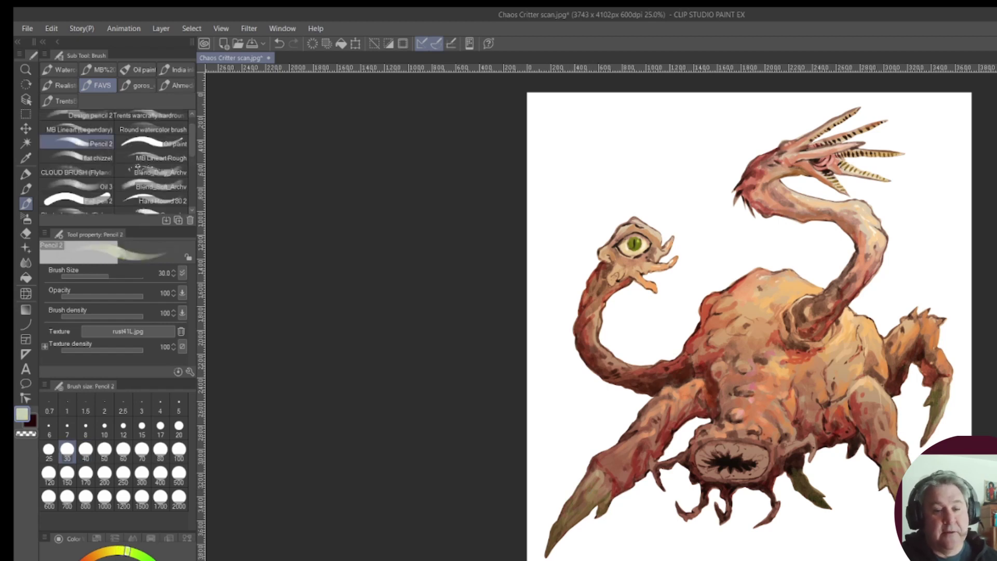
Paint warm yellow and orange highlights on the body, back hump and eye stalk with the flat chizzel brush at size 60
left_click(78, 157)
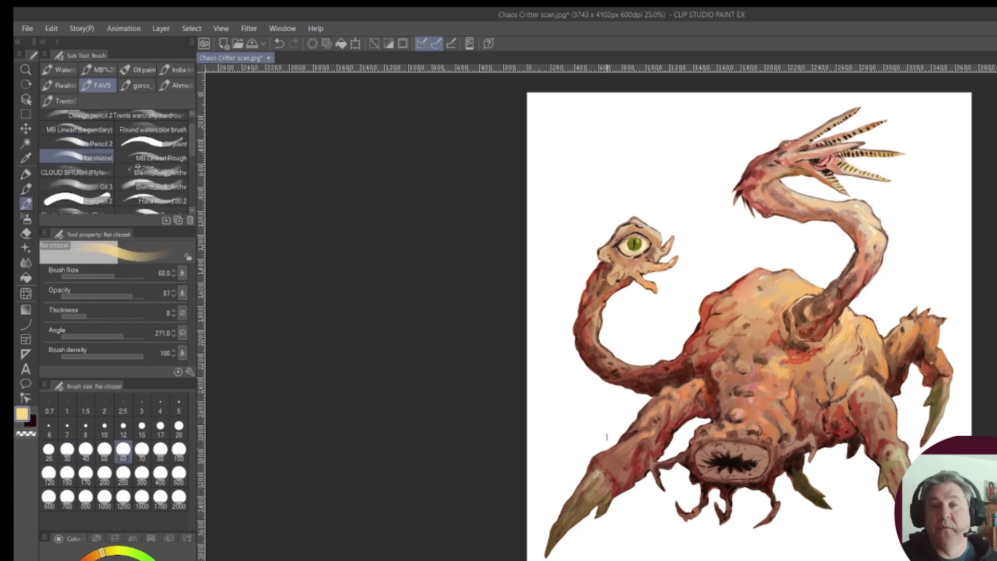
left_click_drag(756, 394, 792, 381)
left_click(798, 376, "alt")
left_click_drag(732, 298, 776, 302)
mouse_move(661, 252)
left_mouse_down()
mouse_move(623, 228)
mouse_move(598, 322)
mouse_move(621, 364)
left_mouse_up()
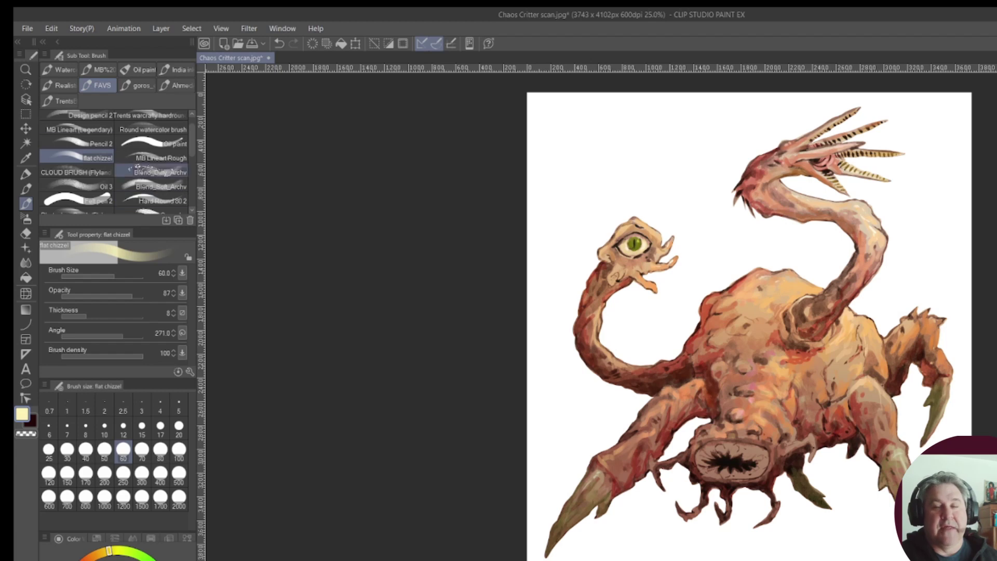
Paint the lower mouth's teeth cream with Pencil 2 at size 30 and its lips pinkish red with Softpencile at size 40
left_click(77, 144)
mouse_move(748, 456)
left_mouse_down()
mouse_move(760, 464)
mouse_move(723, 465)
left_mouse_up()
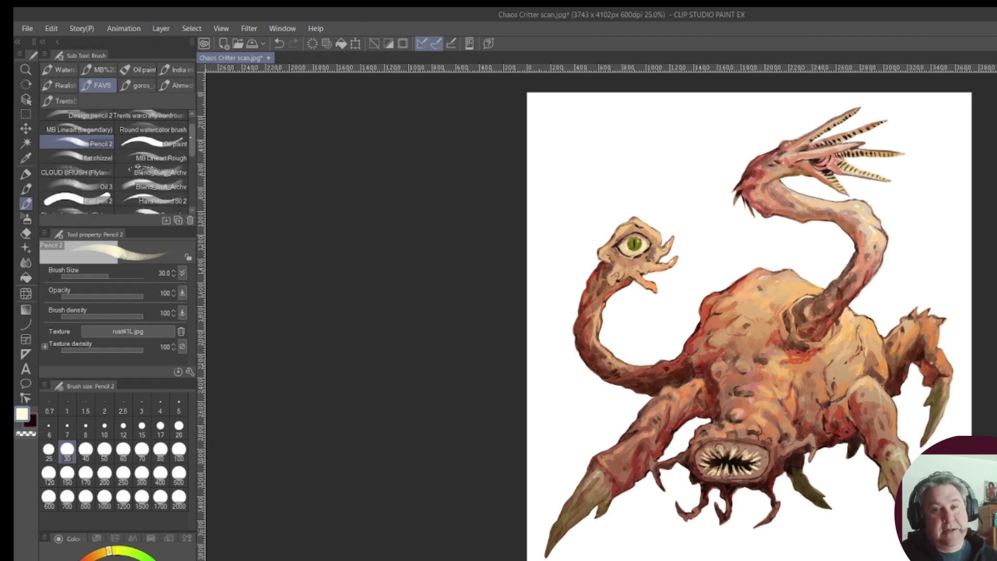
scroll(116, 161, "down", 2)
left_click(78, 178)
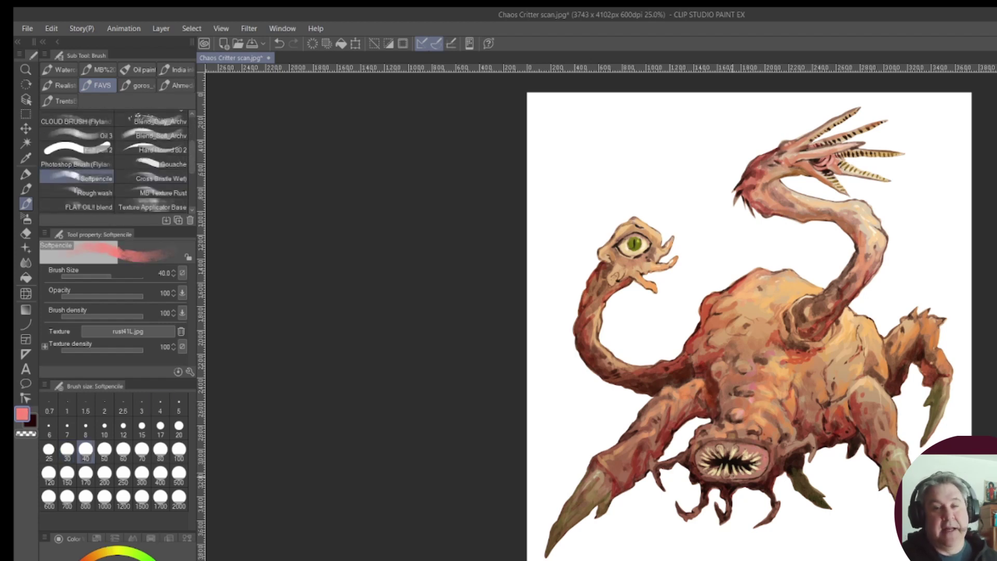
left_click(758, 450, "alt")
mouse_move(768, 446)
left_mouse_down()
mouse_move(750, 466)
mouse_move(706, 451)
mouse_move(707, 475)
left_mouse_up()
left_click(752, 449, "alt")
Add sampled orange tones to the eye-stalk head at size 40 and to the spikes beside the mouth at size 25
left_click(619, 256, "alt")
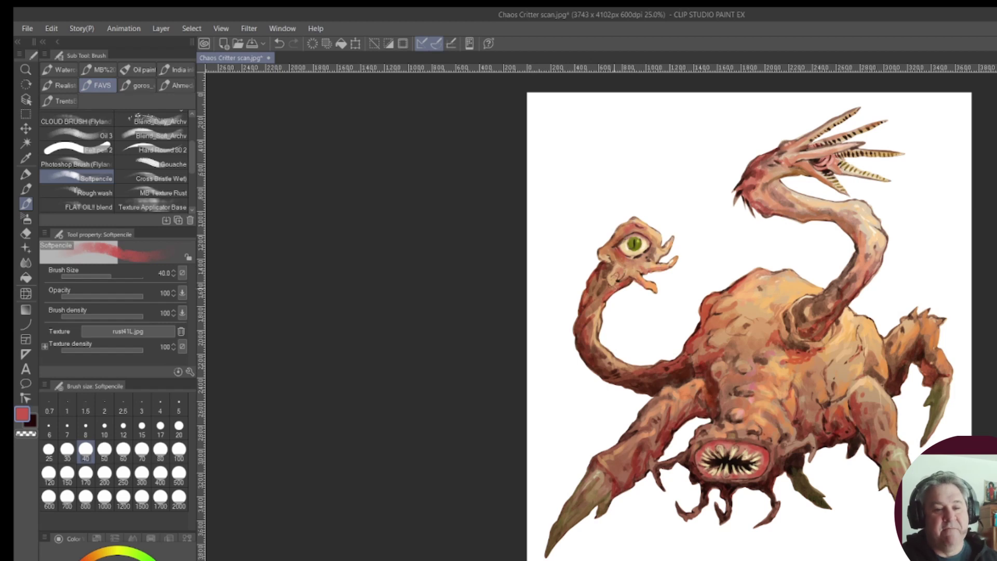
left_click(620, 273, "alt")
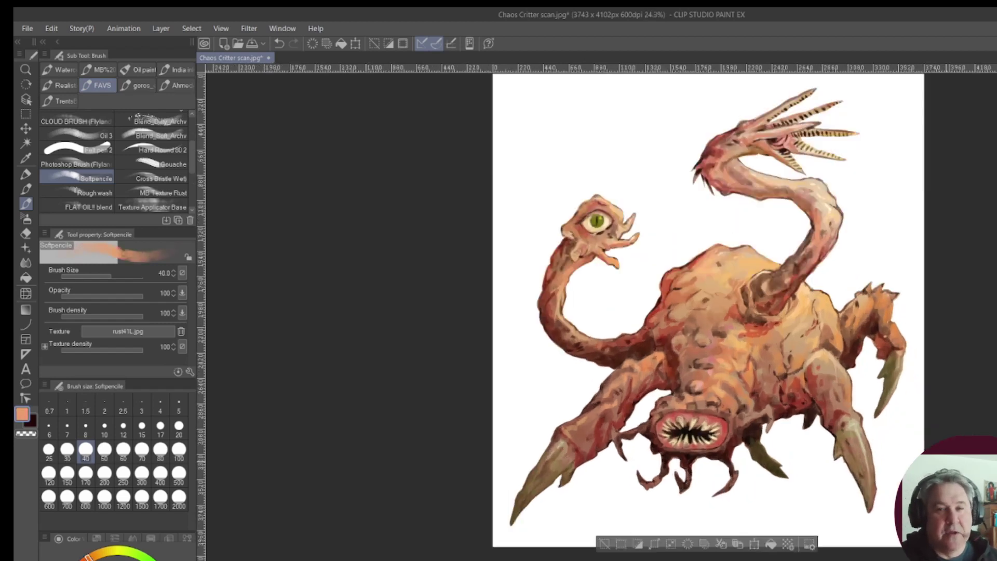
scroll(665, 312, "up", 1)
left_click(49, 449)
left_click(739, 408, "alt")
left_click(737, 408, "alt")
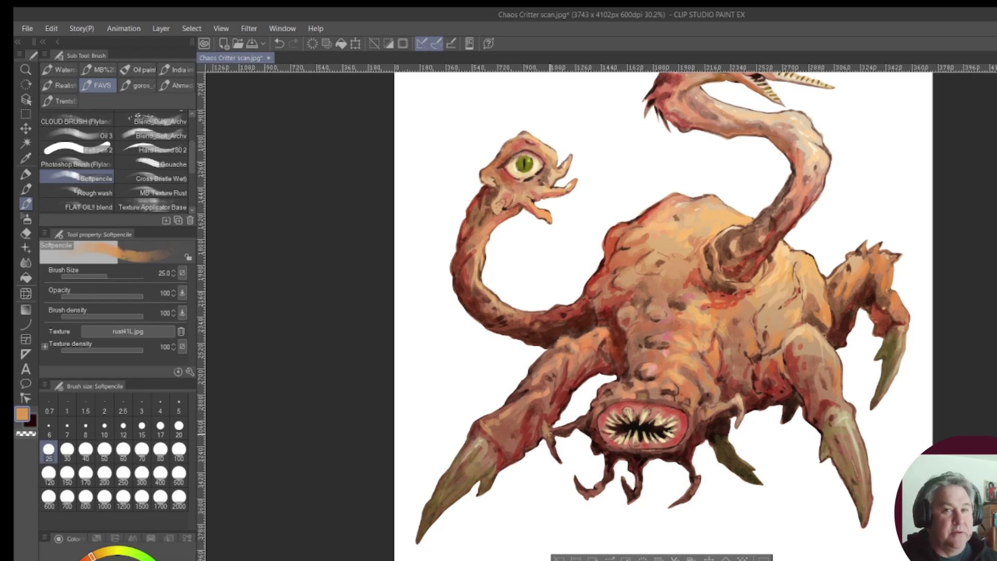
left_click(712, 403, "alt")
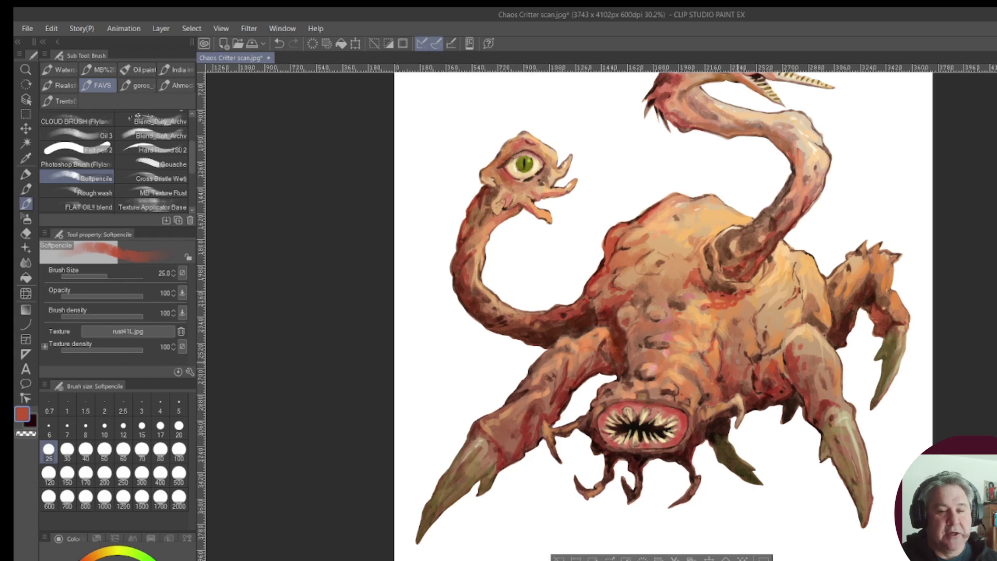
Wash red-orange over the body, legs, eye stalk and neck with the Softpencile brush at size 400
scroll(777, 312, "down", 1)
scroll(916, 296, "down", 1)
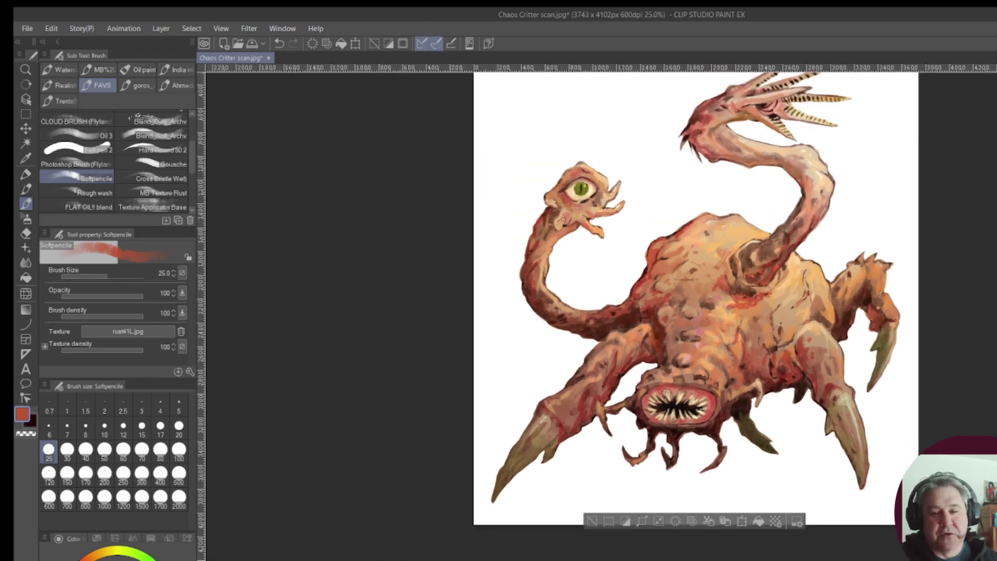
left_click(160, 472)
left_click_drag(623, 312, 669, 269)
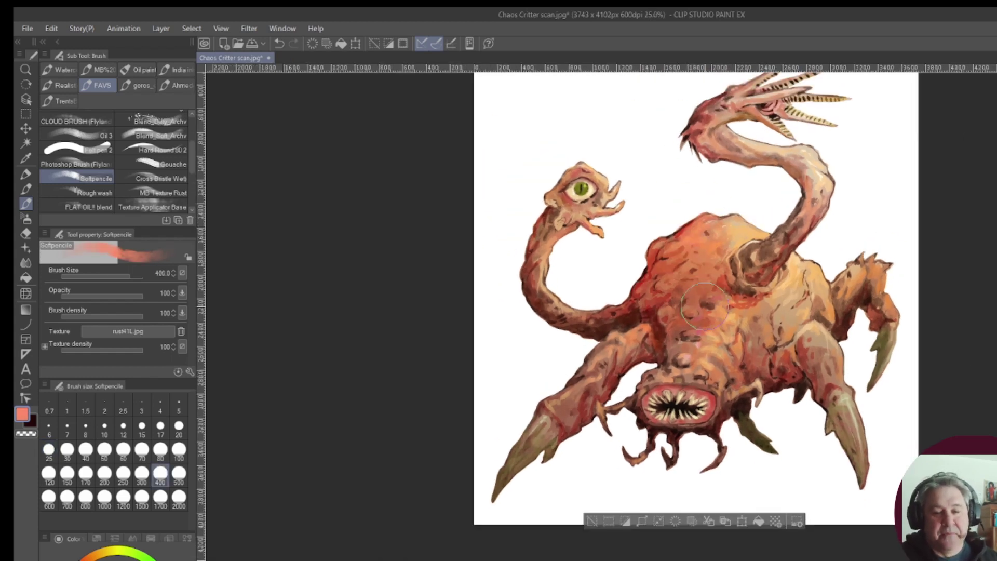
left_click_drag(675, 333, 561, 223)
left_click_drag(810, 140, 737, 270)
mouse_move(768, 244)
left_mouse_down()
mouse_move(706, 337)
mouse_move(769, 390)
mouse_move(872, 291)
mouse_move(675, 374)
left_mouse_up()
scroll(828, 331, "down", 1)
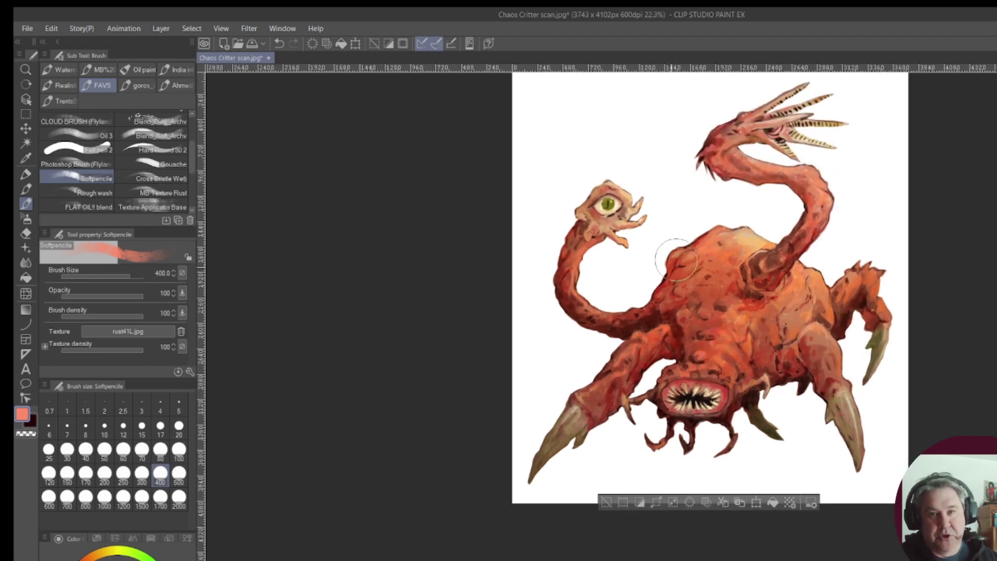
Paint pale pink highlights on the bumps and back with the Pencil 2 brush at size 30
scroll(909, 387, "down", 1)
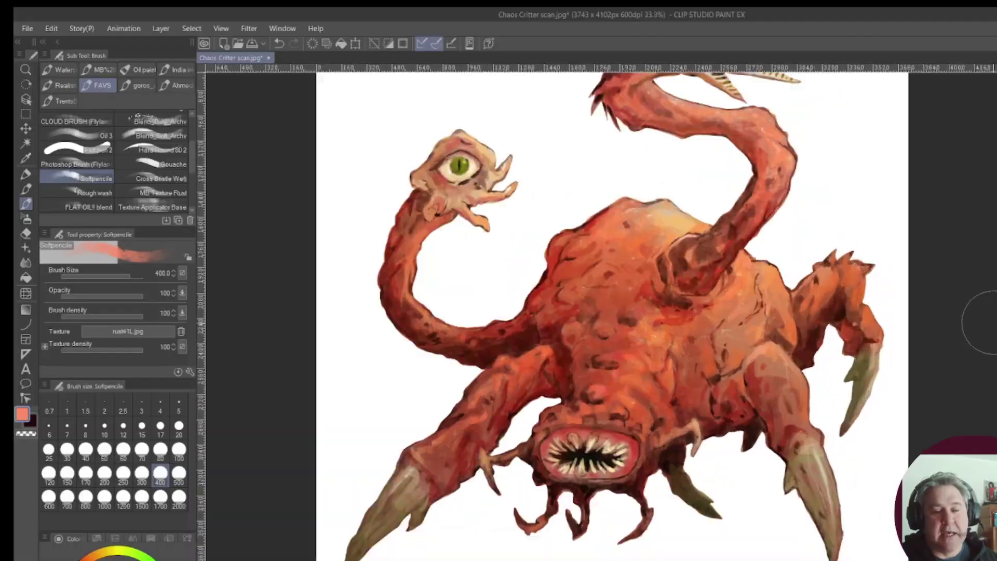
scroll(908, 332, "up", 3)
scroll(114, 161, "up", 3)
left_click(78, 131)
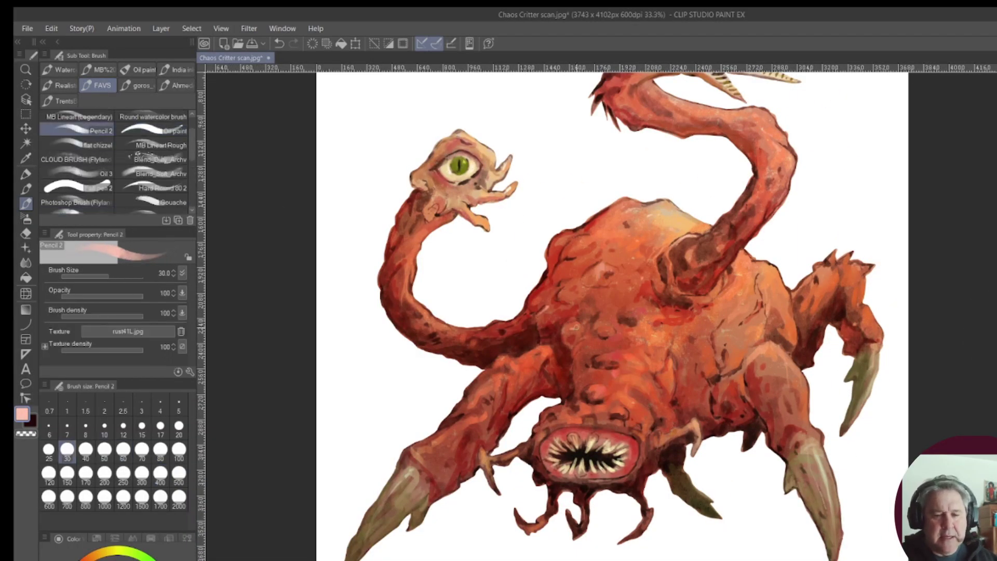
Dot glowing highlights over the back, bumps and neck with MB Cubebrush (Legendary) at size 30 in Glow dodge mode
scroll(115, 155, "up", 2)
left_click(151, 119)
left_click(137, 311)
scroll(138, 415, "down", 2)
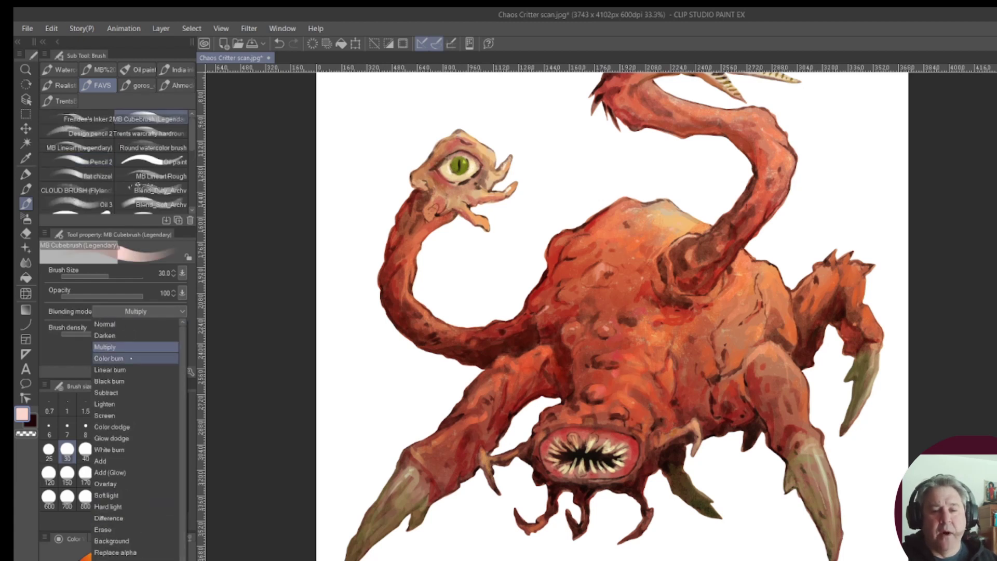
left_click(134, 286)
left_click(137, 311)
scroll(138, 415, "down", 2)
left_click(137, 378)
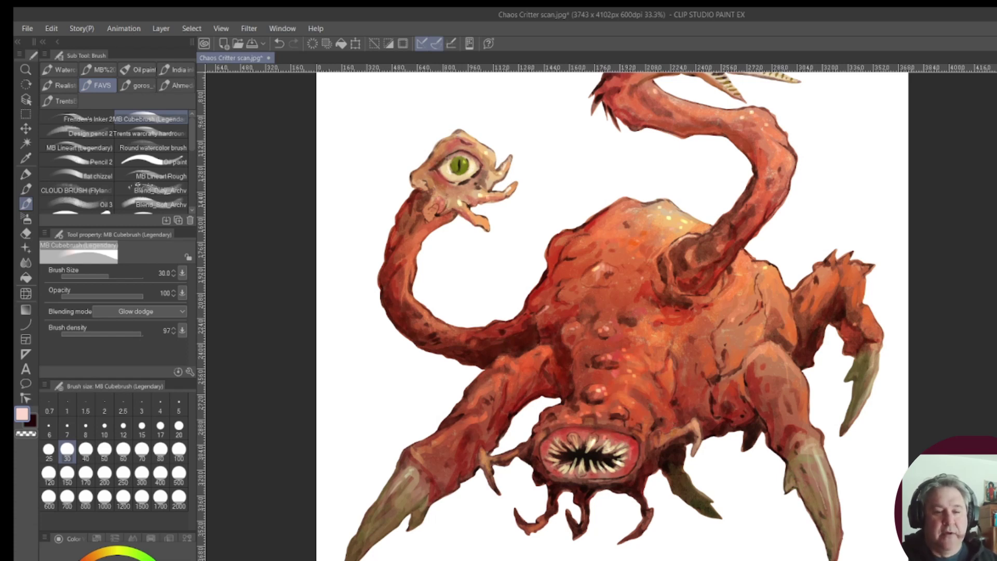
Paint sampled orange and red tones on the flank and eye stalk with the Softpencile brush at size 30
scroll(138, 184, "down", 5)
left_click(96, 141)
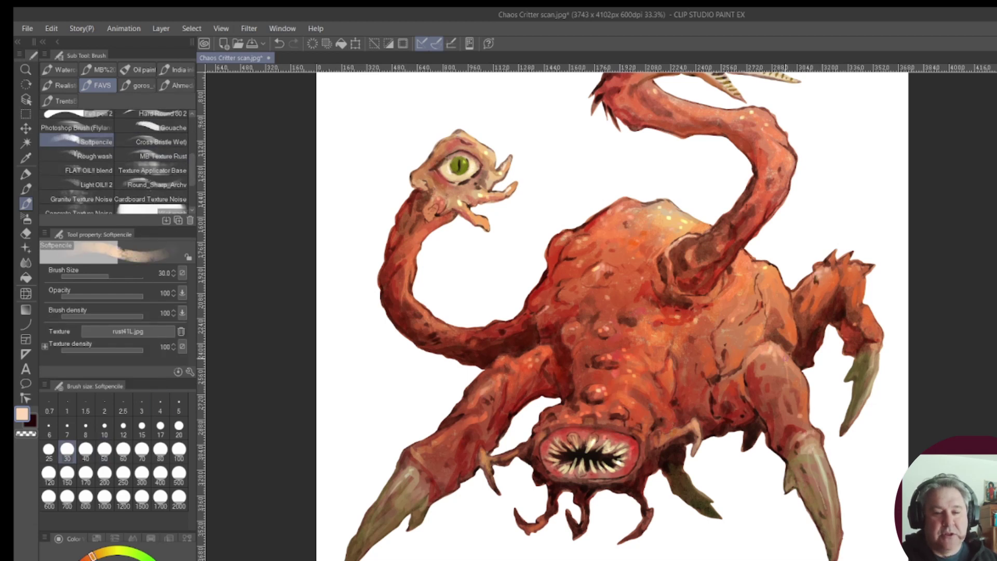
left_click(778, 289, "alt")
scroll(778, 290, "up", 2)
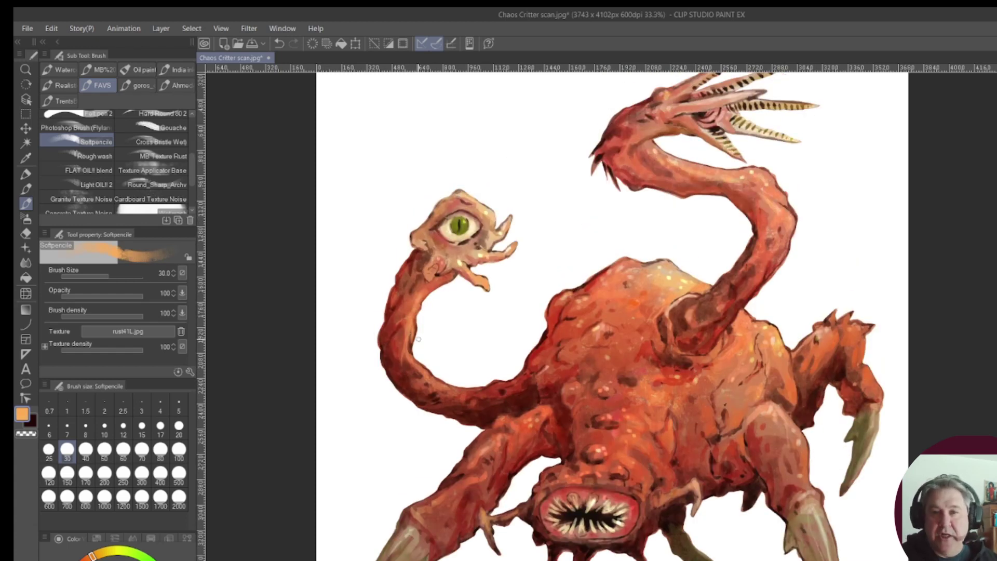
left_click(426, 270, "alt")
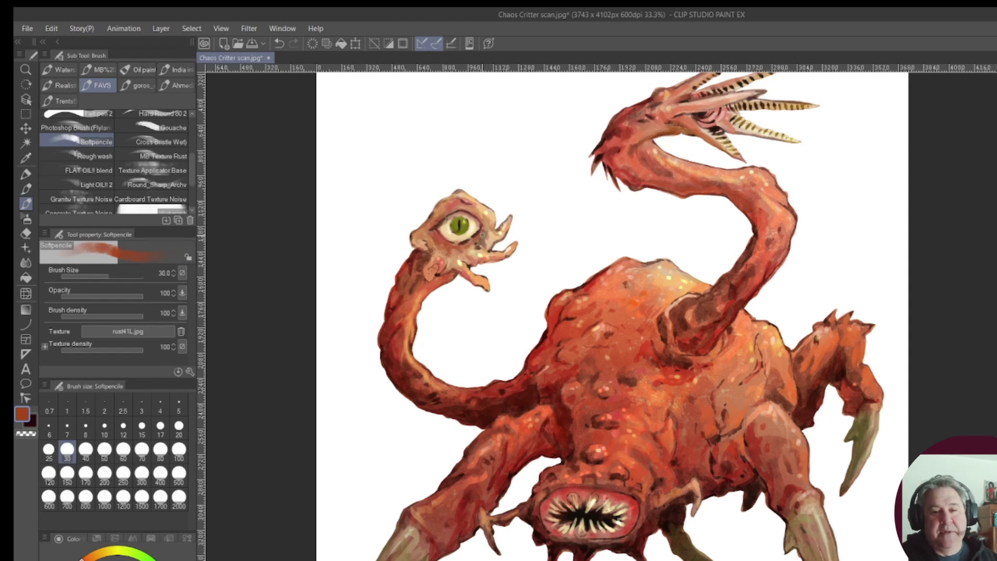
left_click(435, 270, "alt")
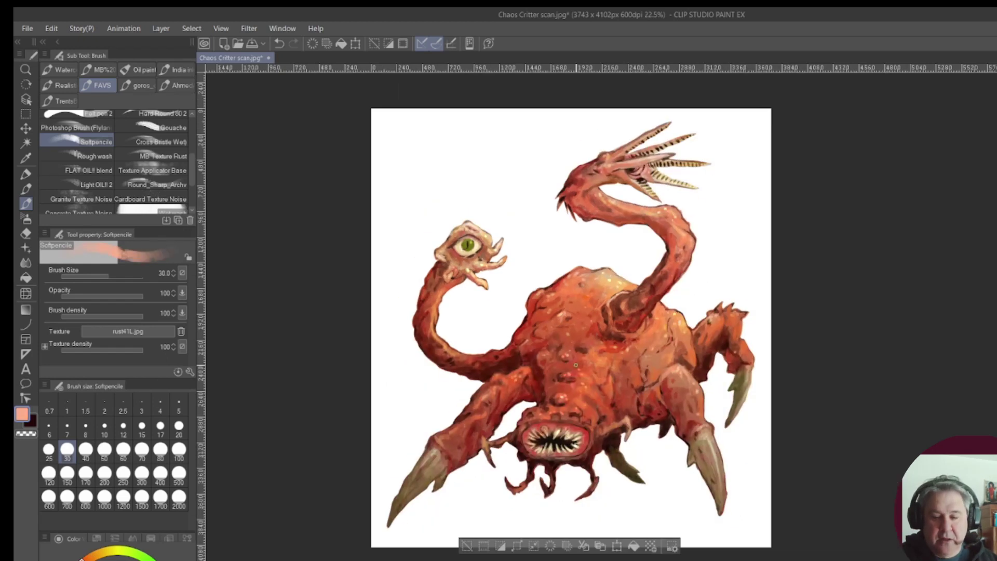
Deepen the green on the claws with the Softpencile brush at size 30 and sample orange from the hind leg
scroll(448, 262, "down", 1)
left_click(381, 522, "alt")
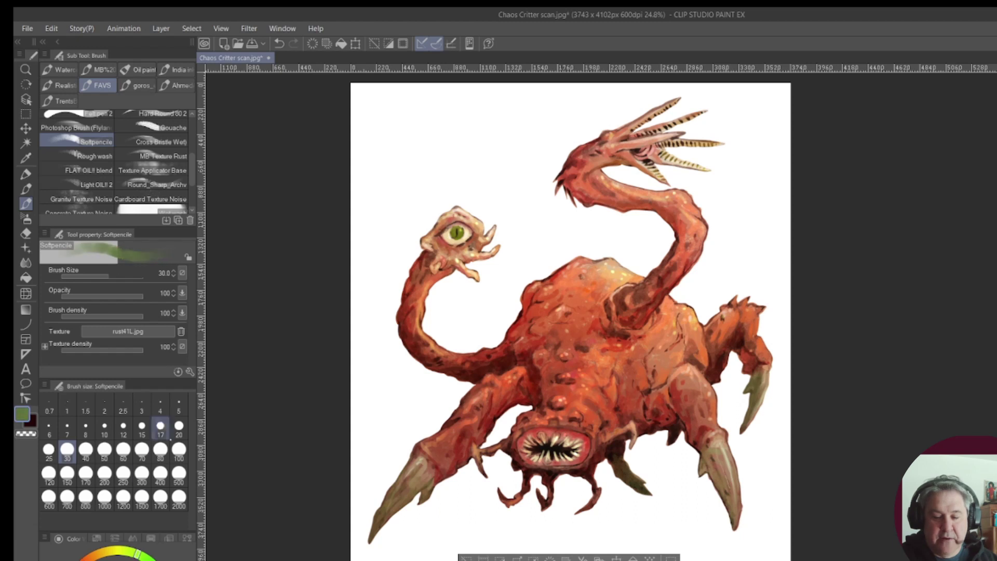
left_click(736, 527, "alt")
left_click(722, 364, "alt")
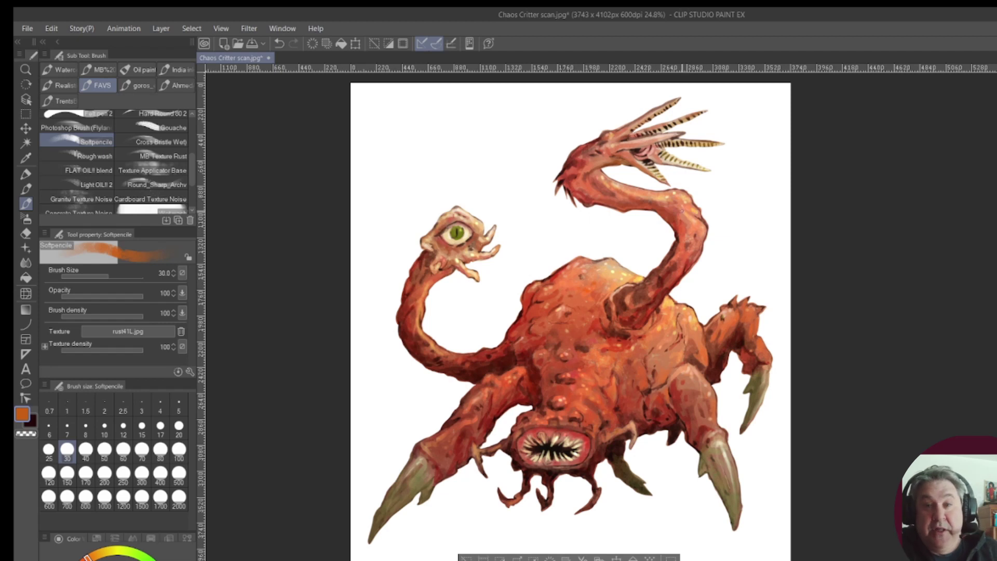
Glaze red-orange over the creature with the Round watercolor brush at size 100 in Multiply mode
scroll(656, 227, "down", 1)
key("b")
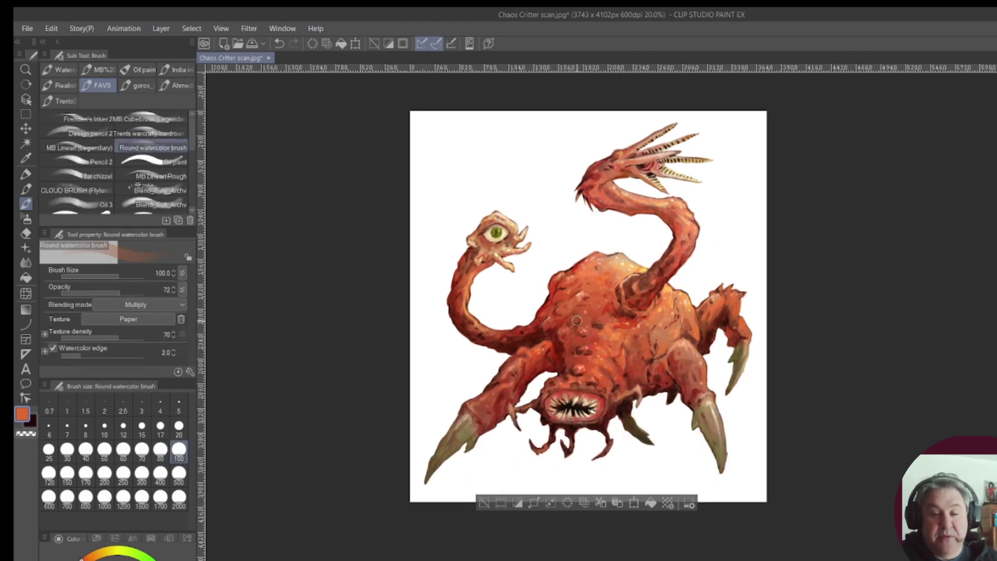
scroll(576, 321, "down", 1)
scroll(576, 320, "up", 2)
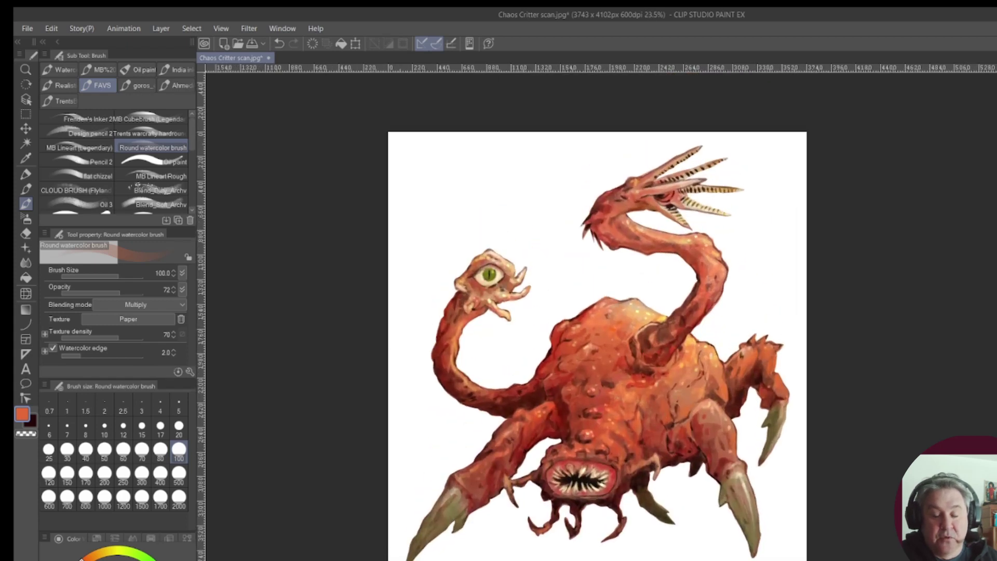